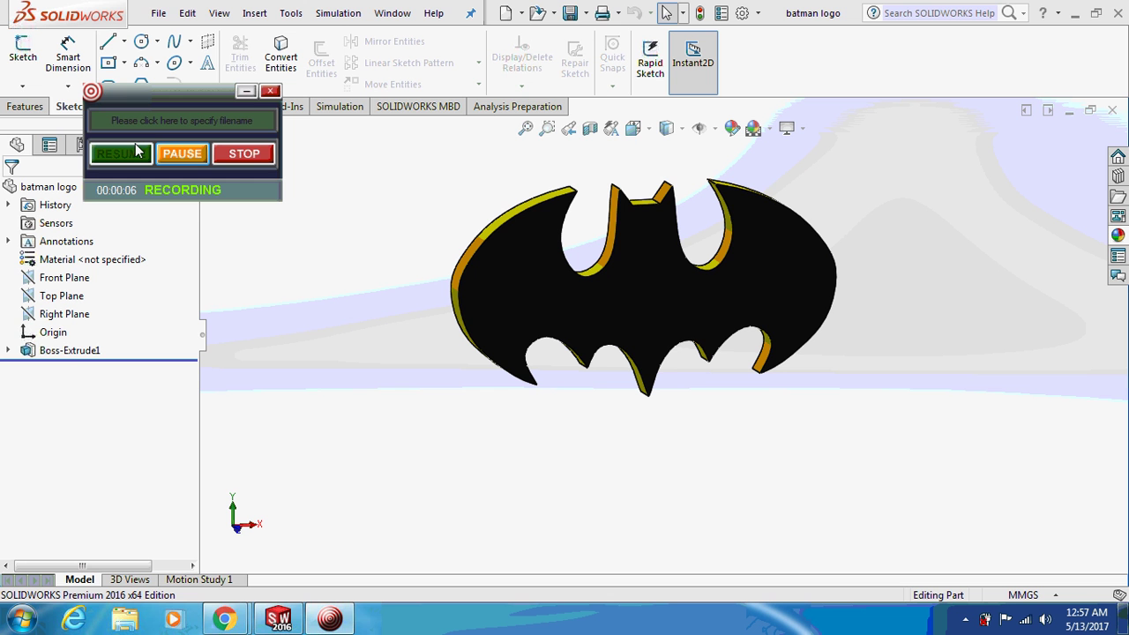
- After previewing the finished Batman part, create new Part2 and start Sketch1 on the Front Plane
click(248, 91)
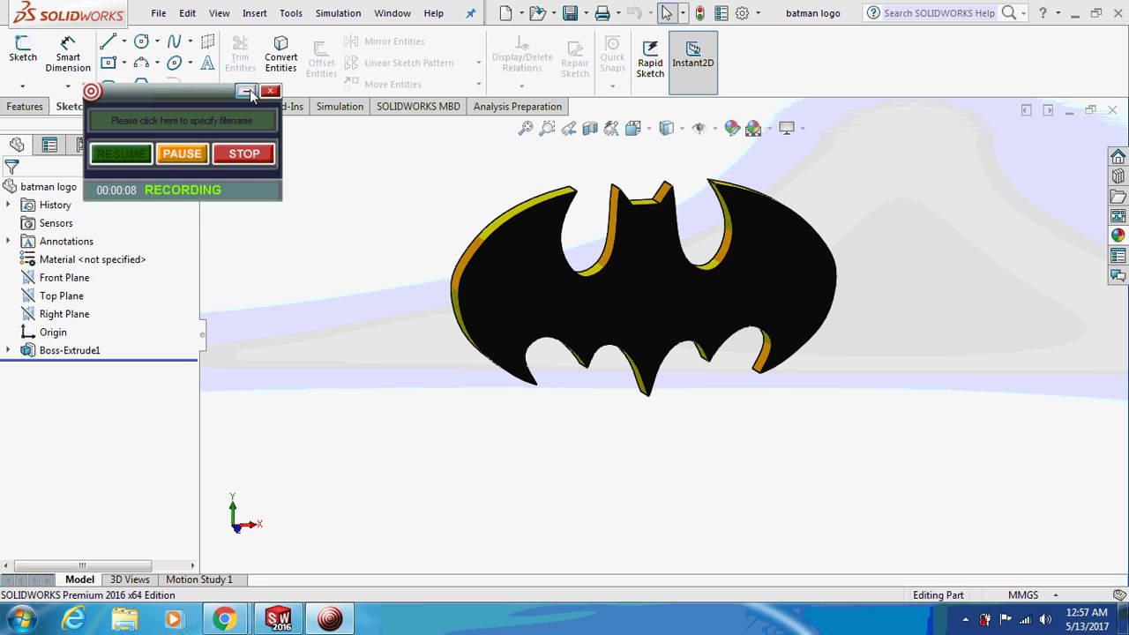
middle_drag(372, 307, 600, 416)
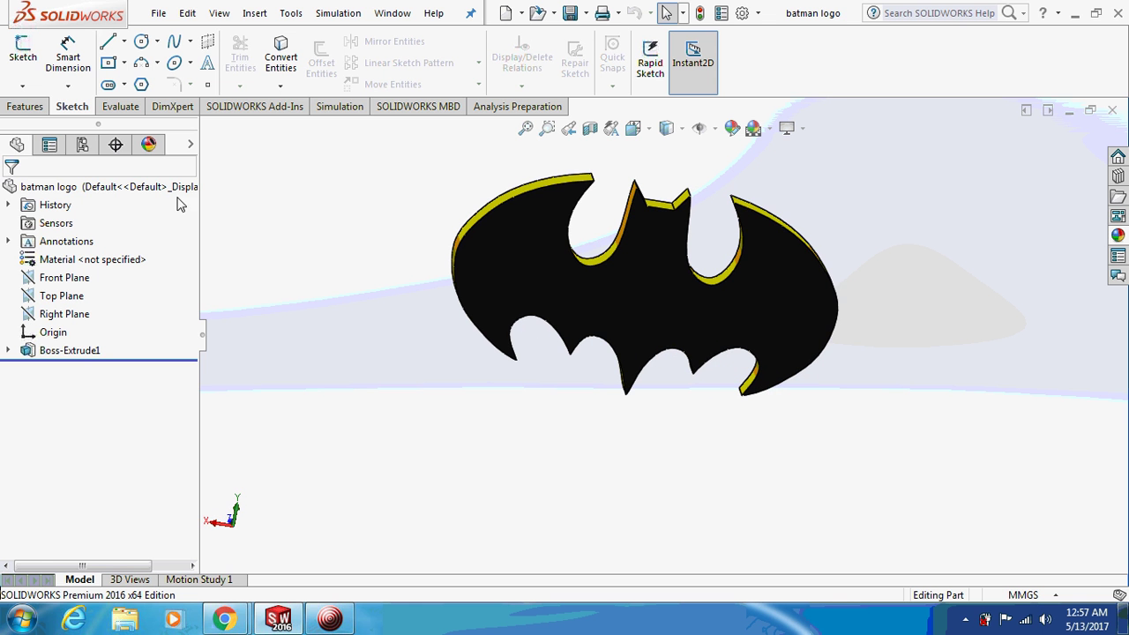
click(159, 13)
click(177, 38)
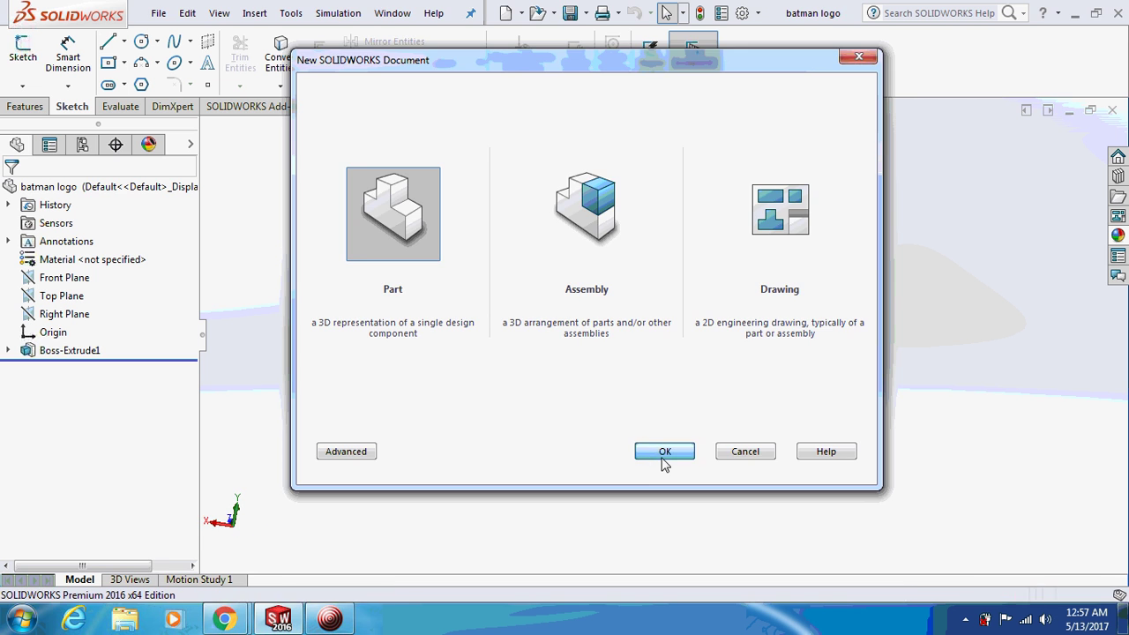
click(664, 454)
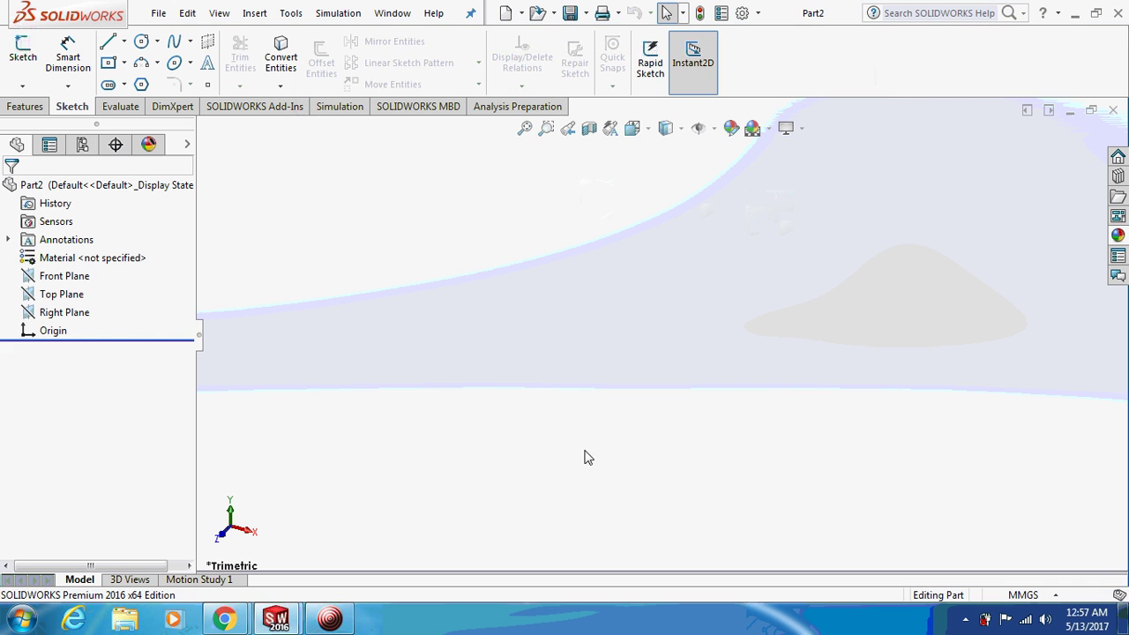
click(71, 276)
click(97, 255)
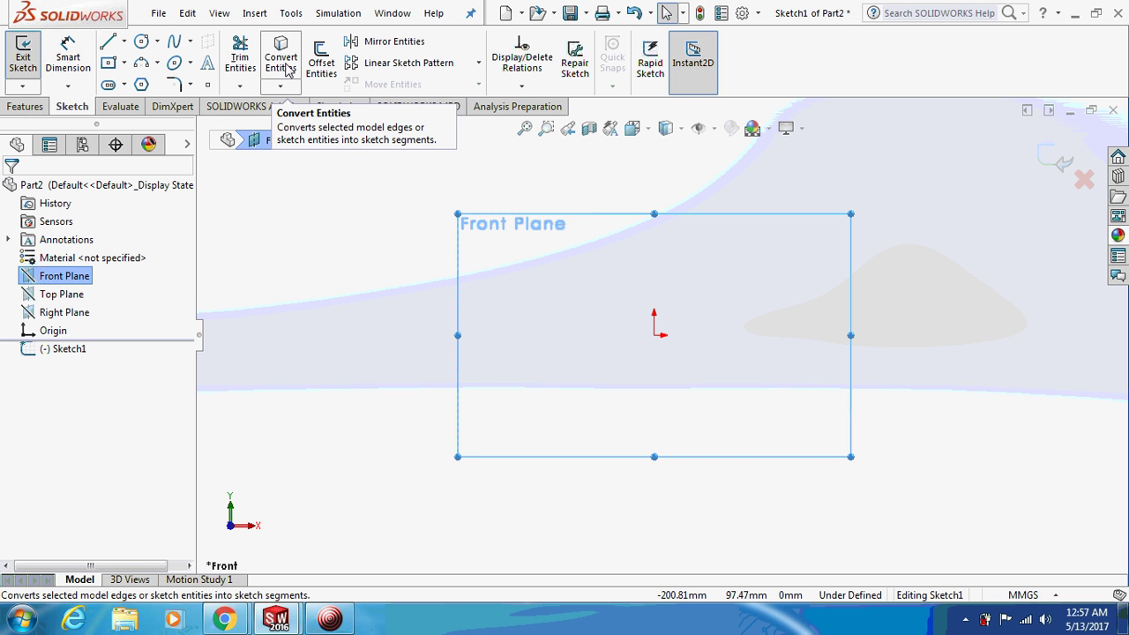
- Insert the bat logo JPEG into Sketch1 as a sketch picture
click(293, 14)
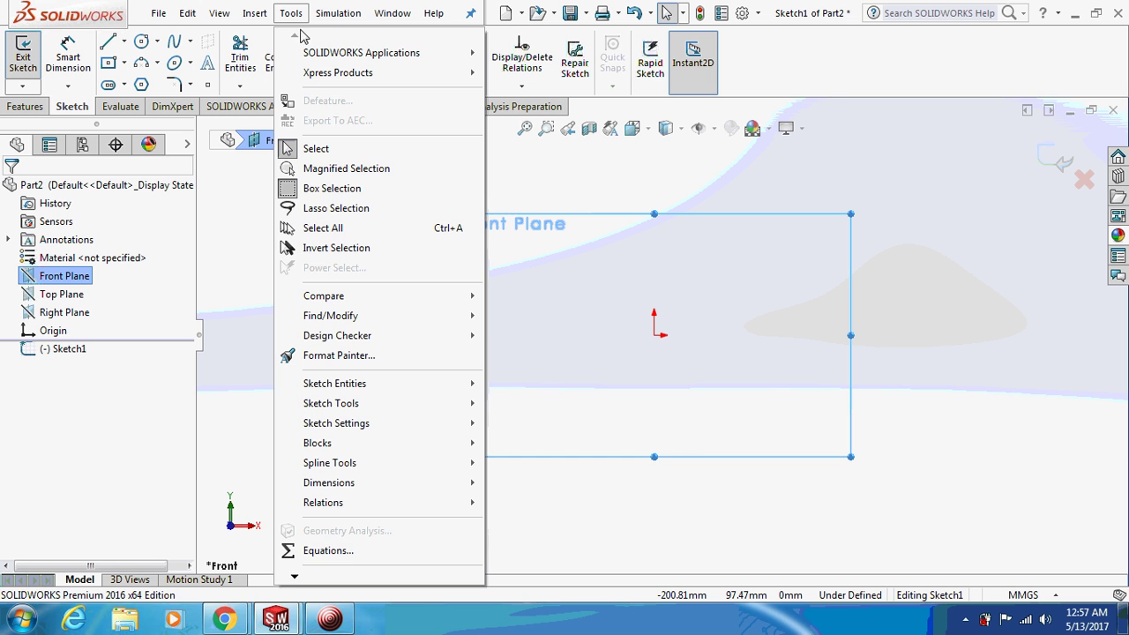
mouse_move(293, 578)
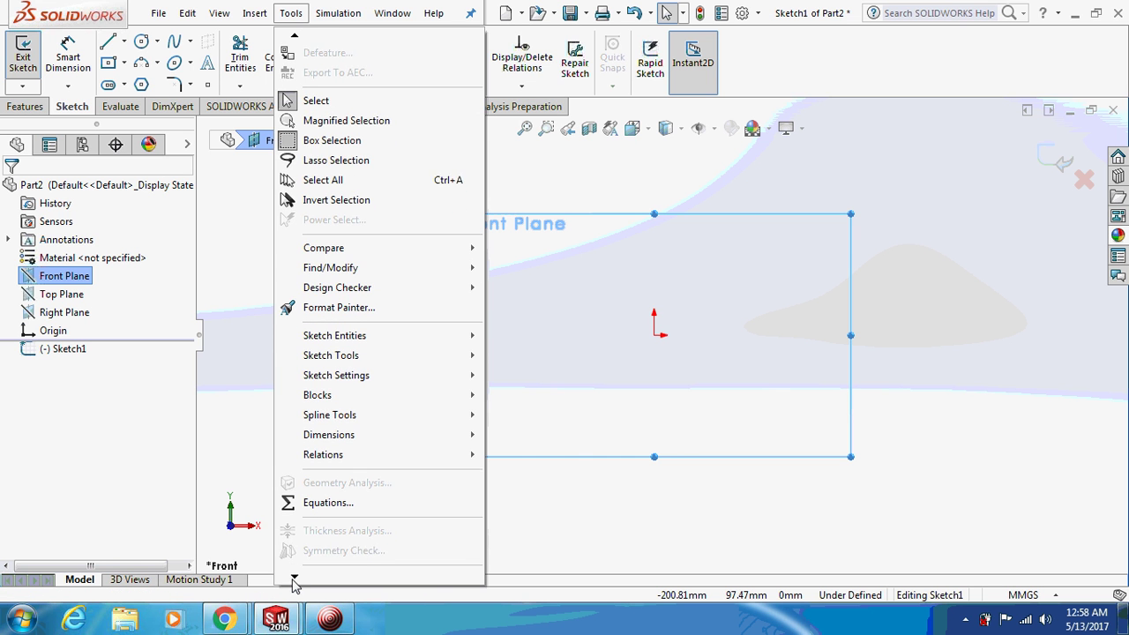
mouse_move(352, 340)
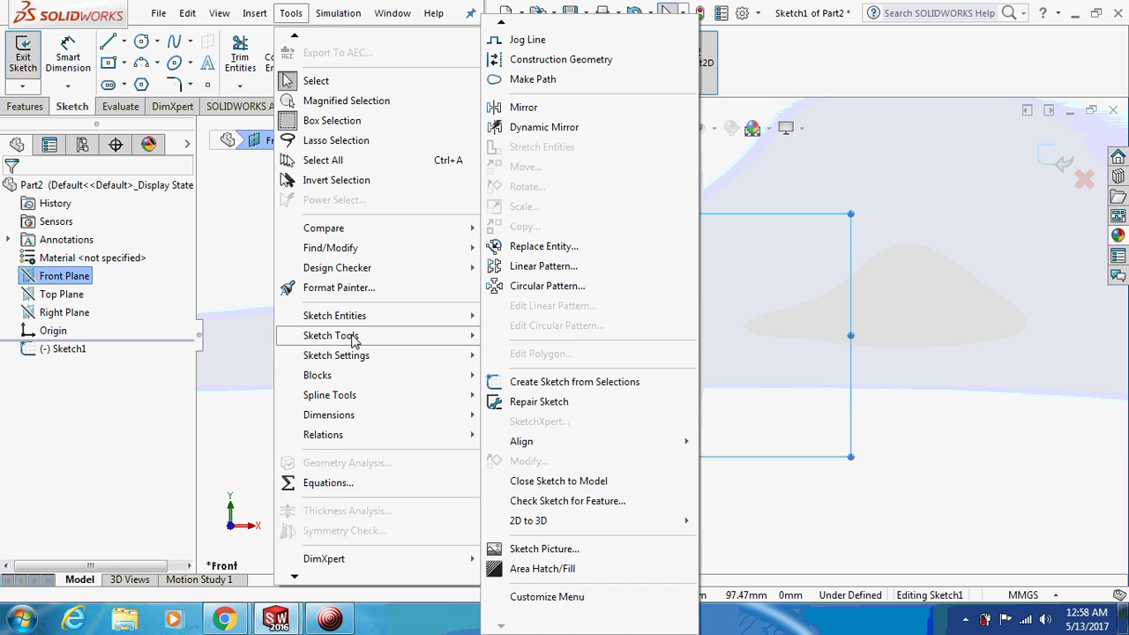
click(544, 549)
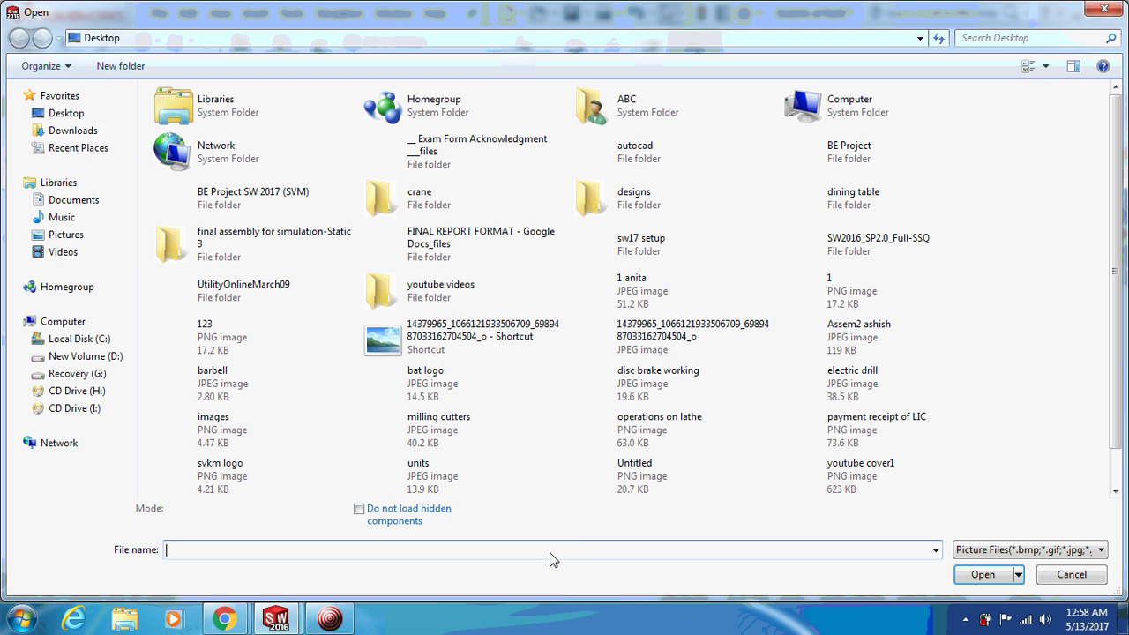
click(421, 396)
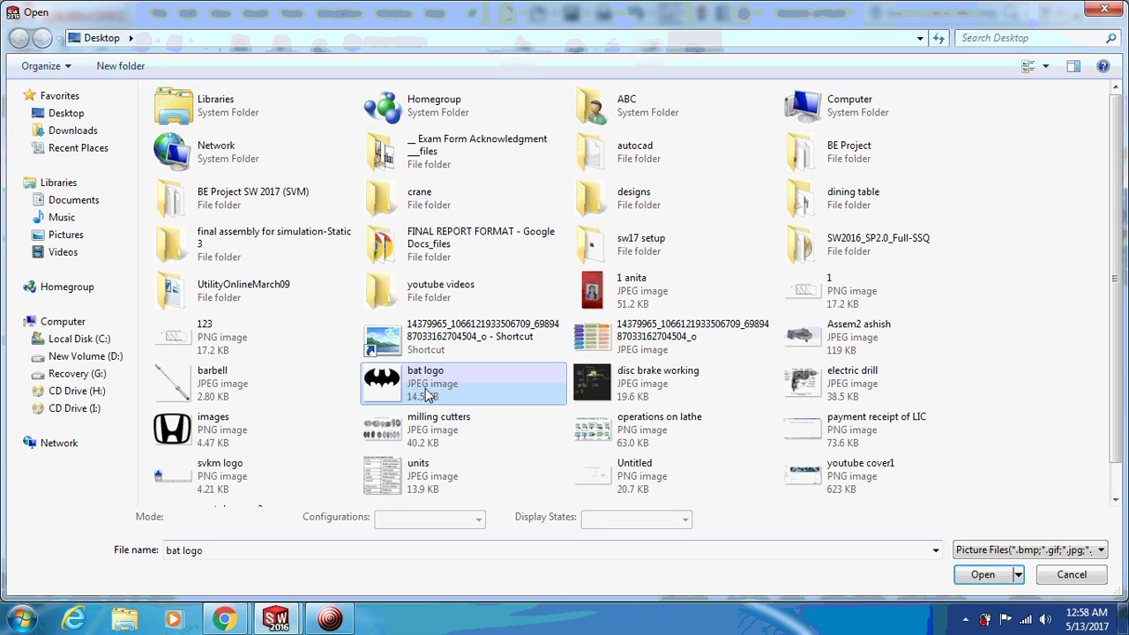
click(983, 575)
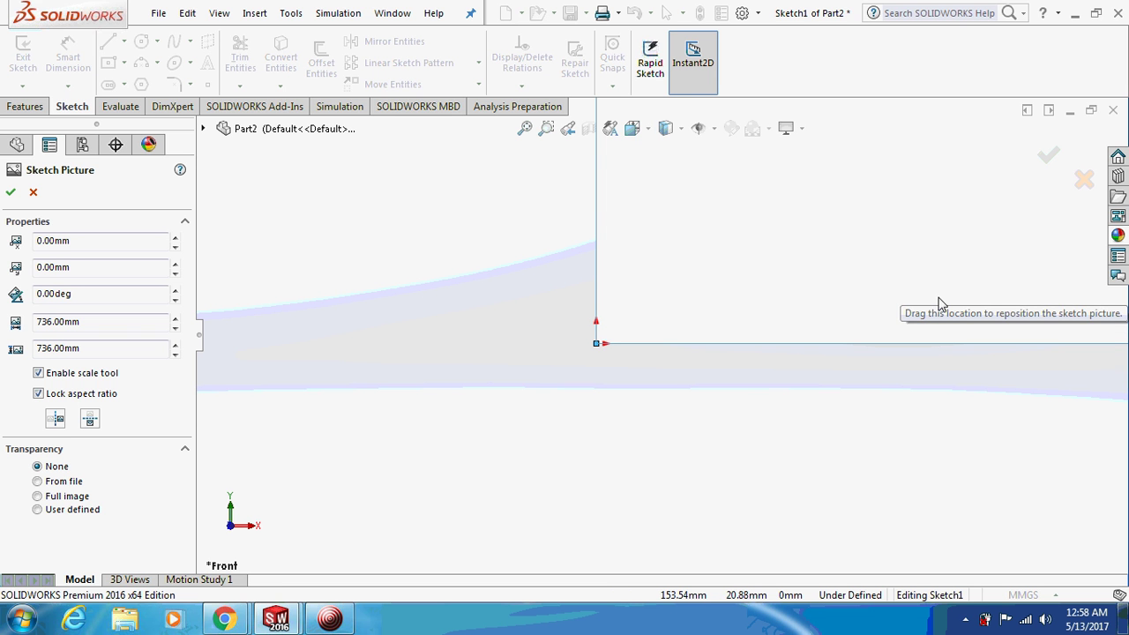
- Set the bat picture width to 100 mm, aspect-locked to 100 × 100 mm, and confirm it
drag(112, 326, 2, 328)
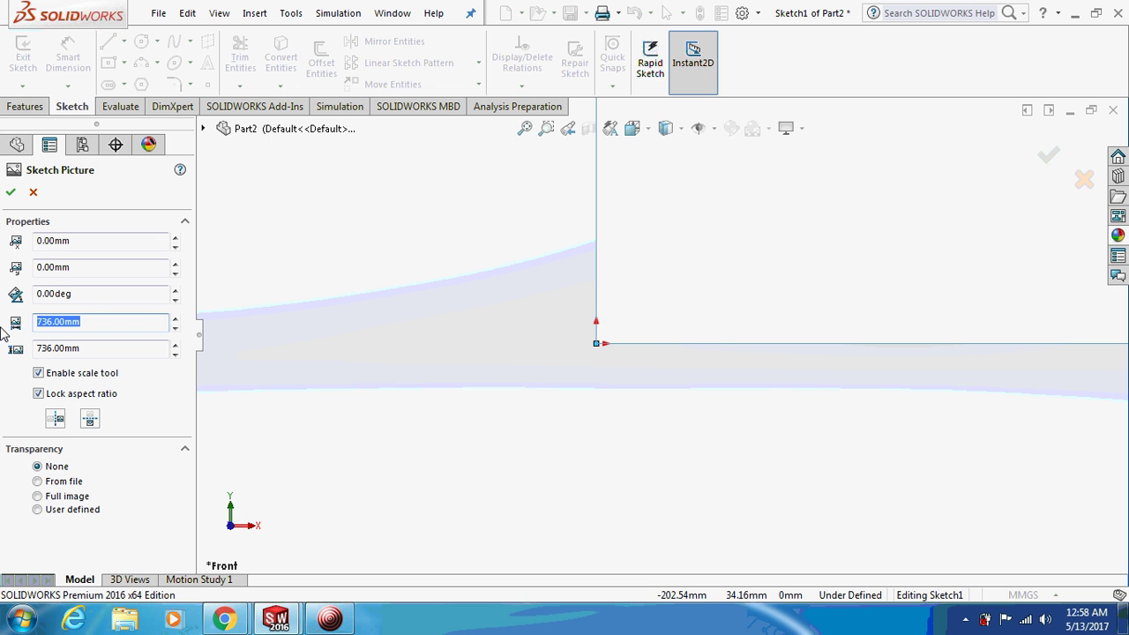
text(100)
key(Return)
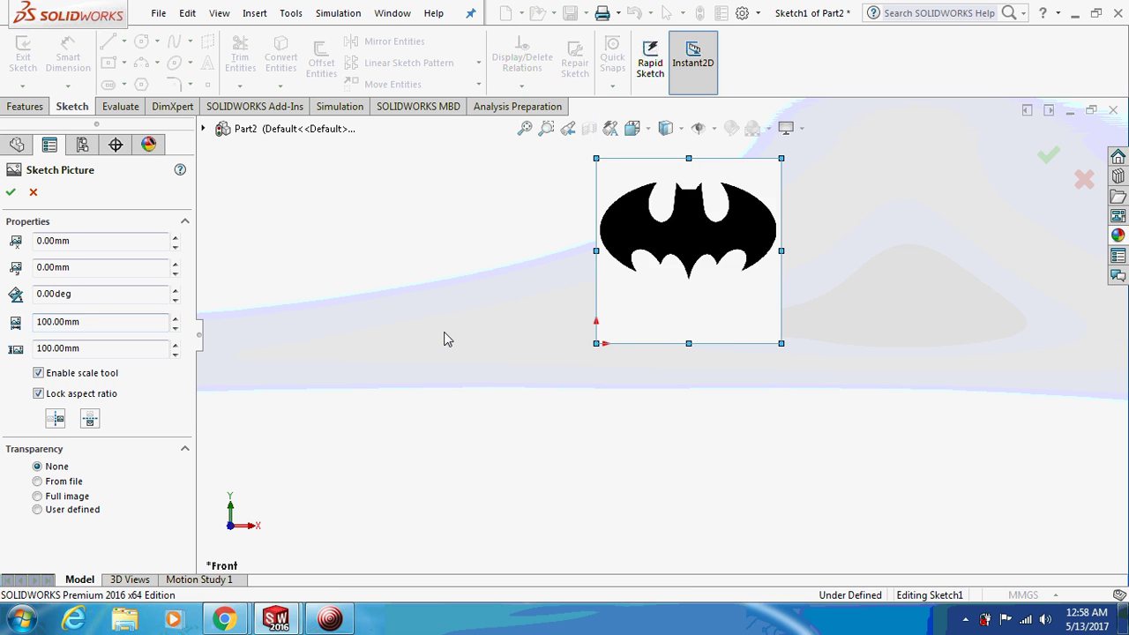
click(12, 194)
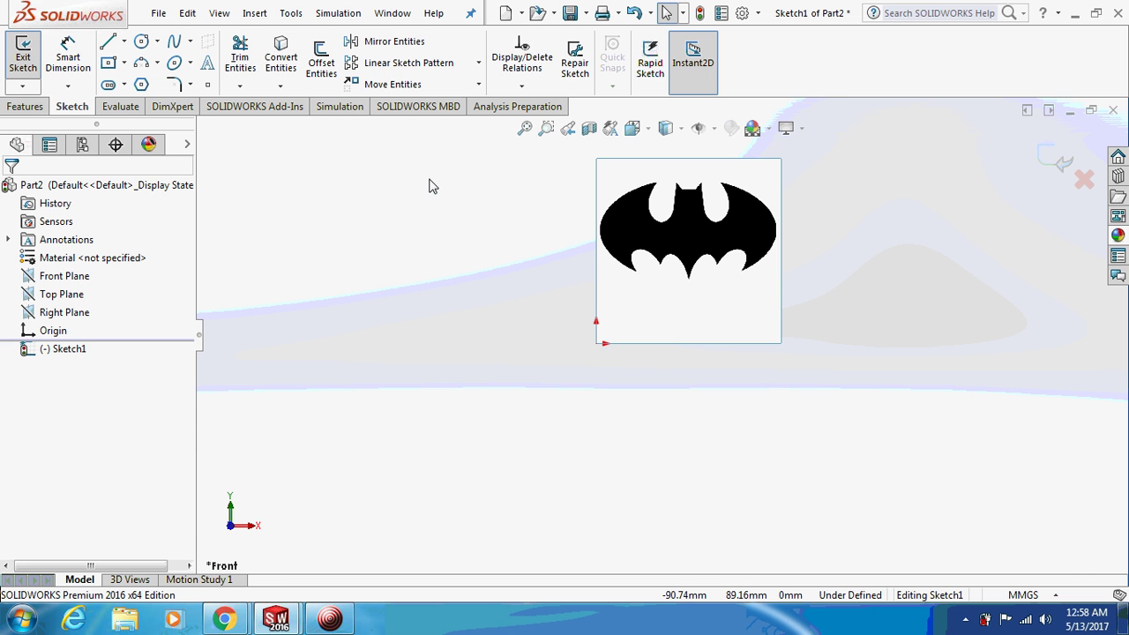
- Draw a vertical centreline through the middle of the bat logo
click(125, 42)
click(139, 76)
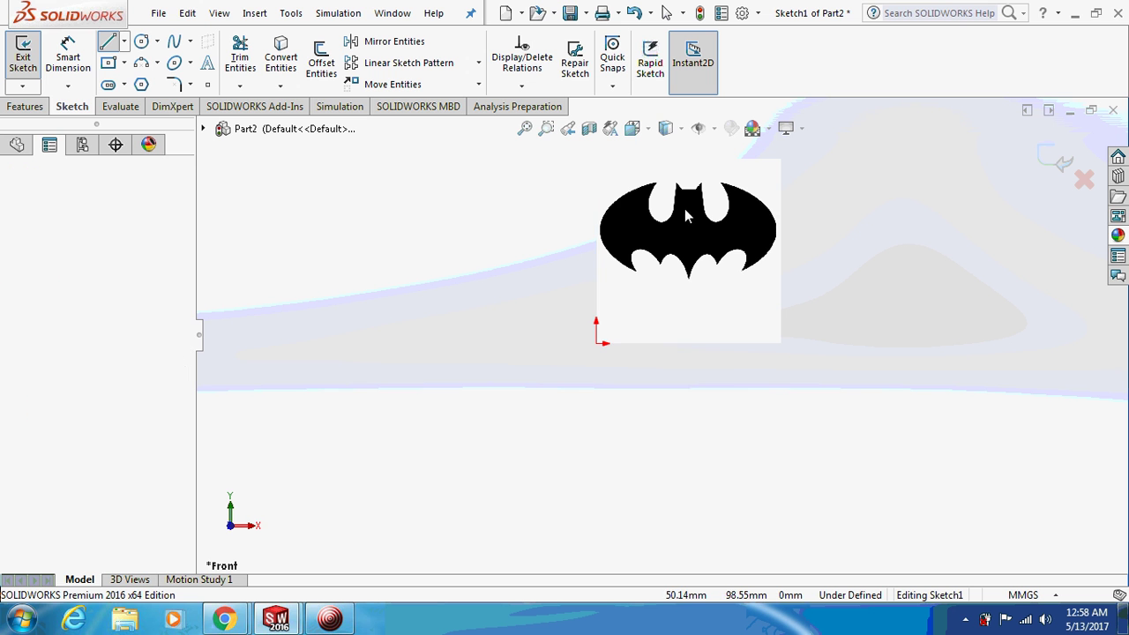
click(688, 158)
click(689, 343)
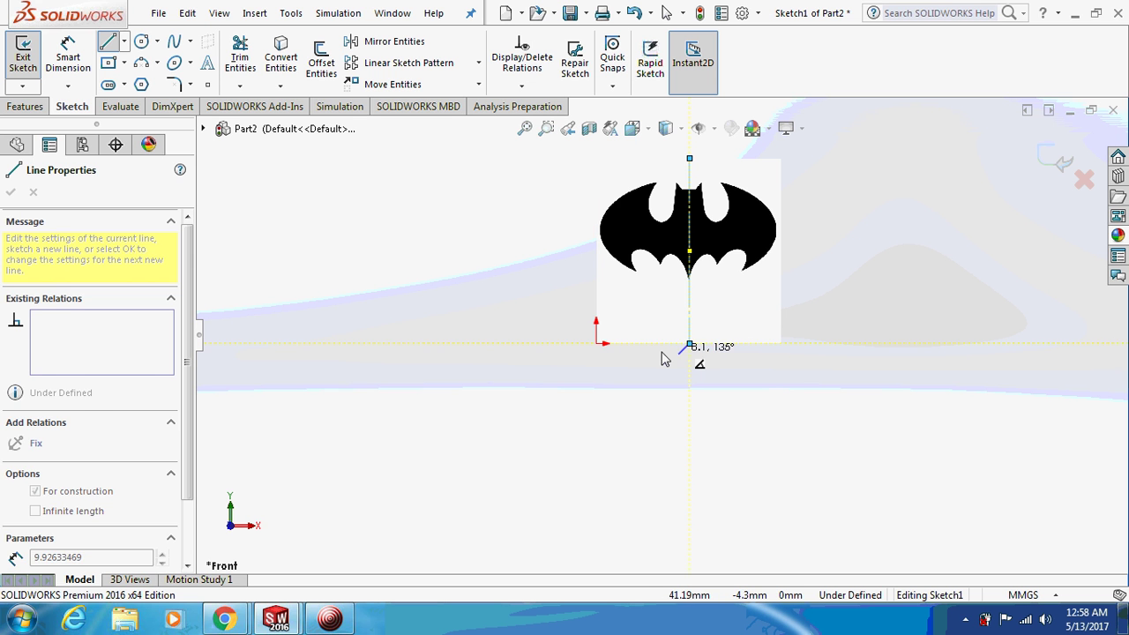
key(Escape)
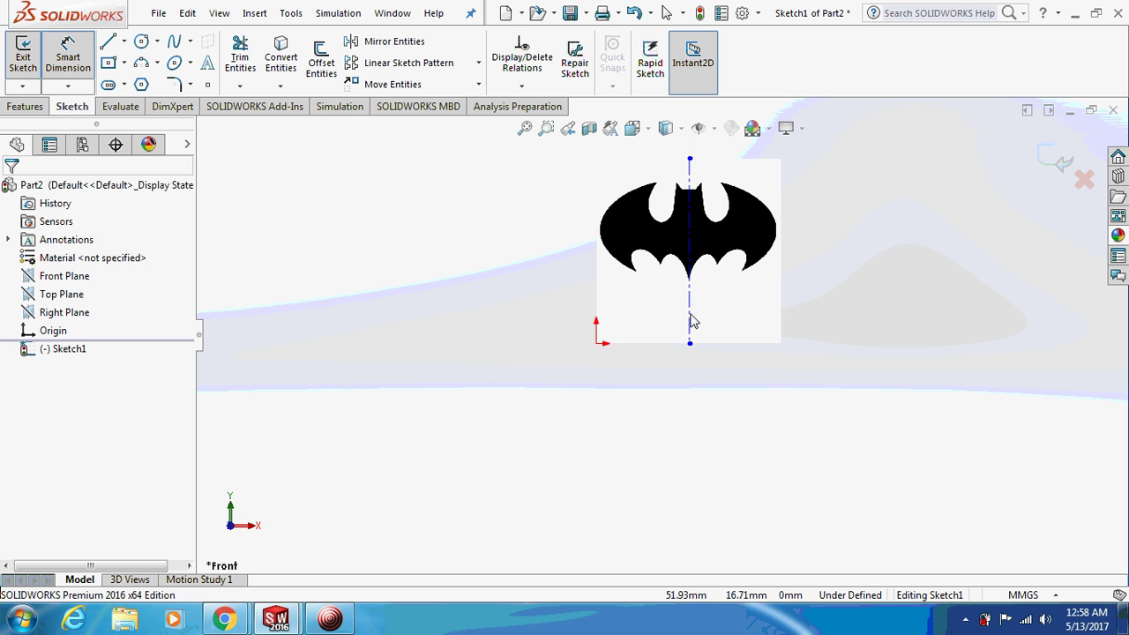
- Dimension the centreline 50 mm from the origin and zoom in on the logo
click(690, 322)
click(596, 343)
click(646, 439)
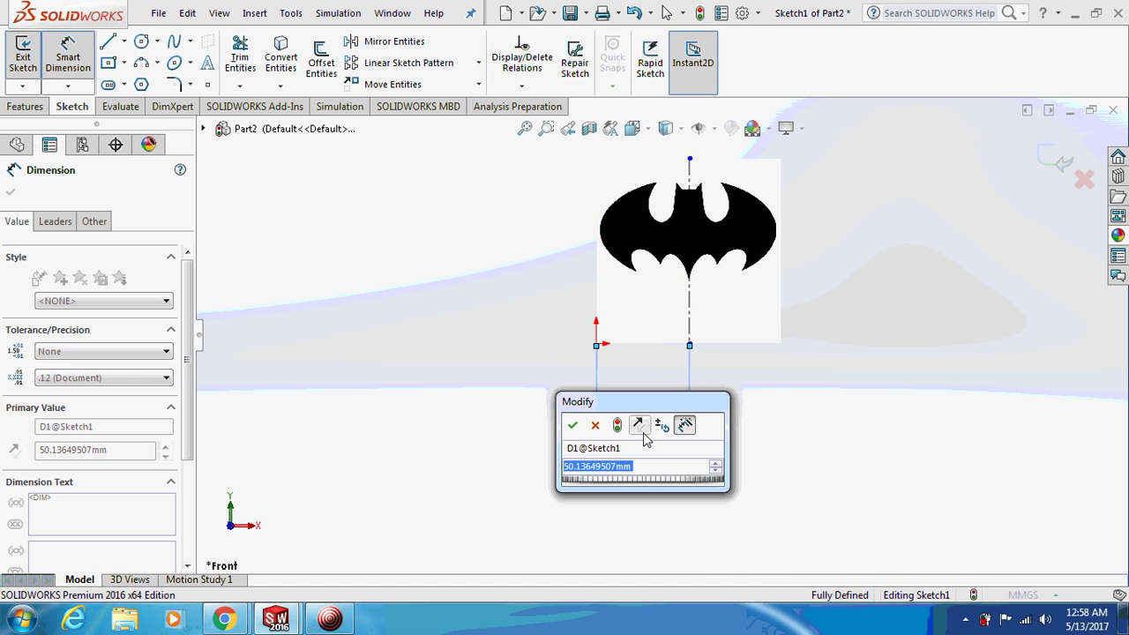
text(50)
key(Return)
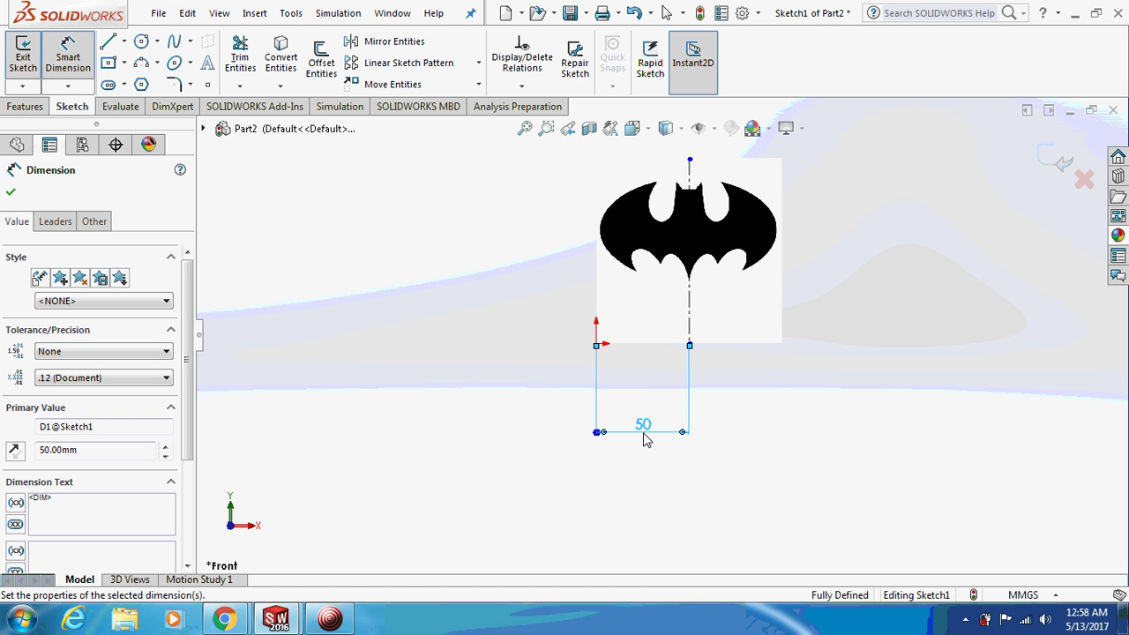
click(546, 127)
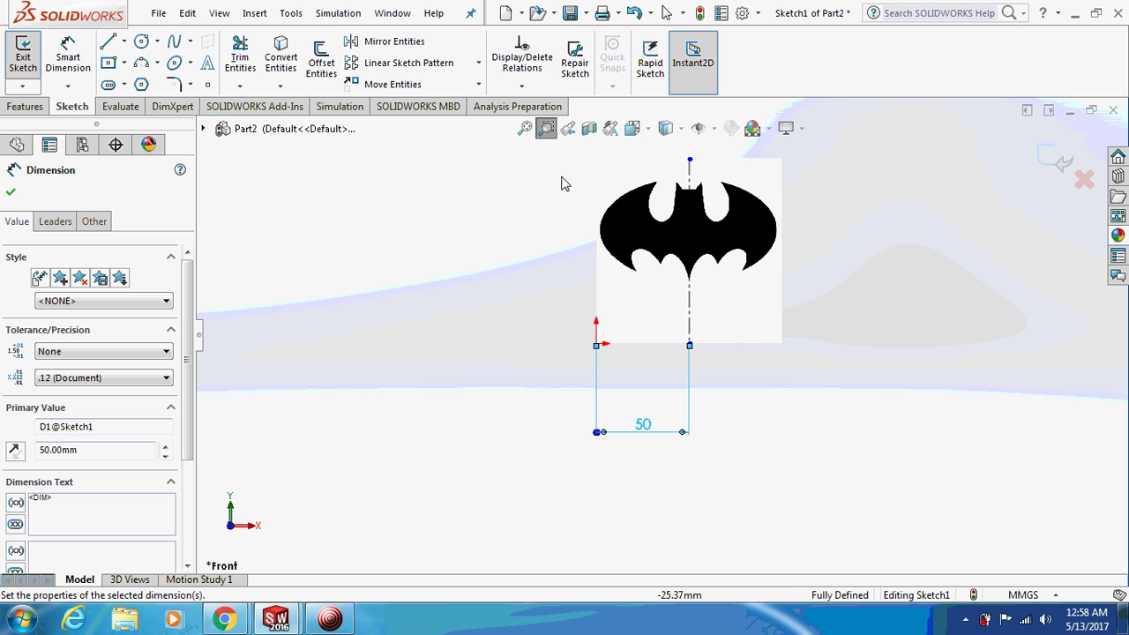
drag(584, 159, 833, 397)
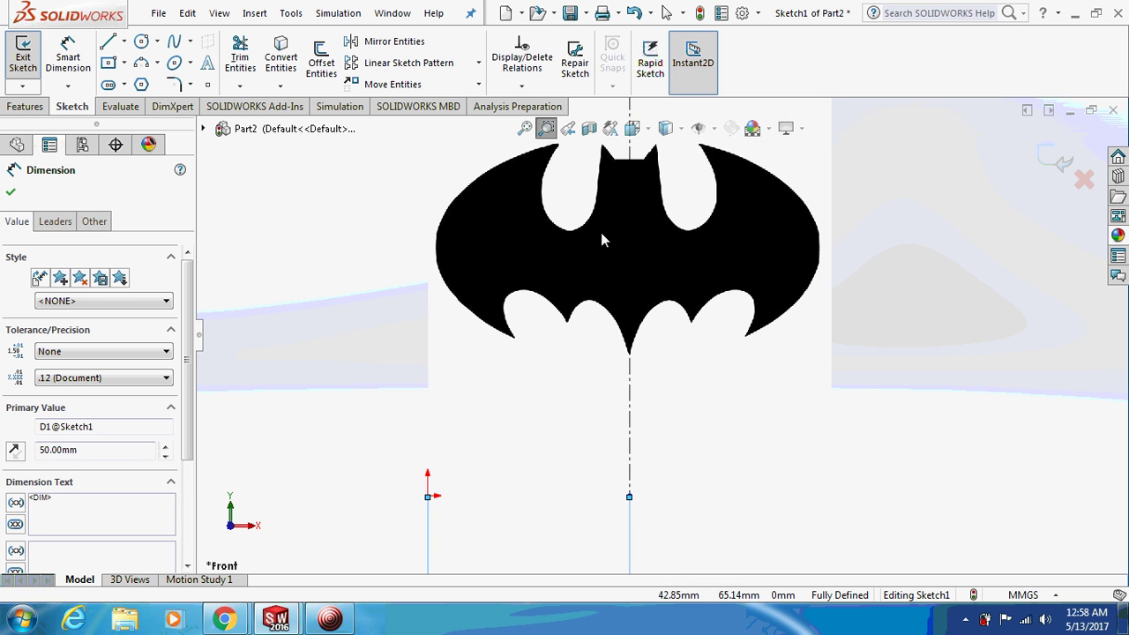
scroll(602, 226, down, 2)
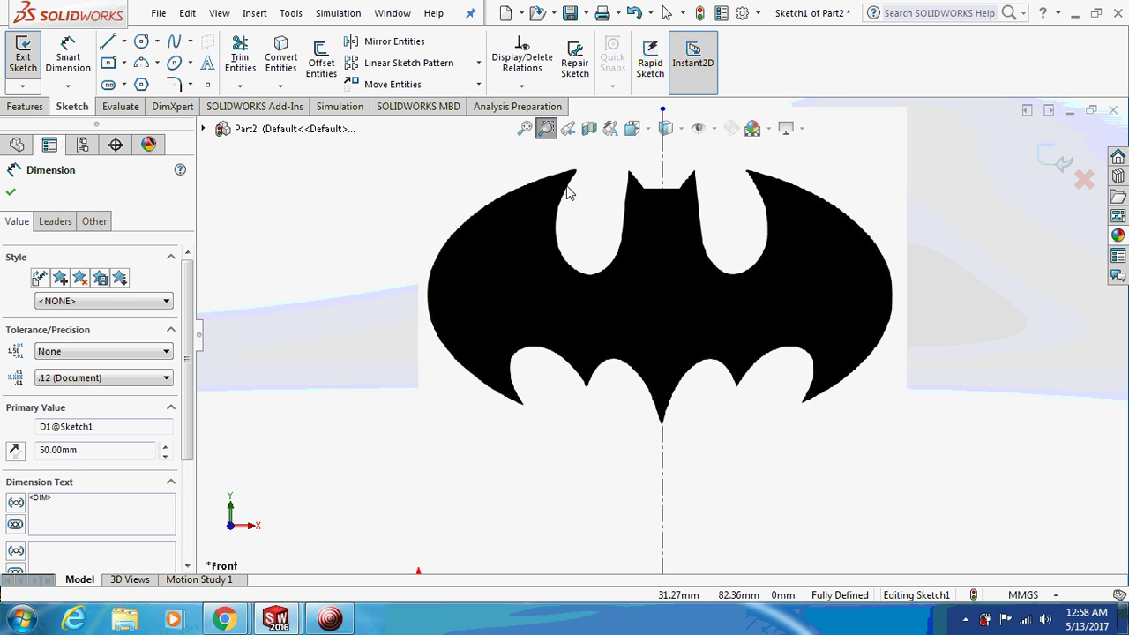
key(f)
drag(421, 171, 930, 430)
key(Escape)
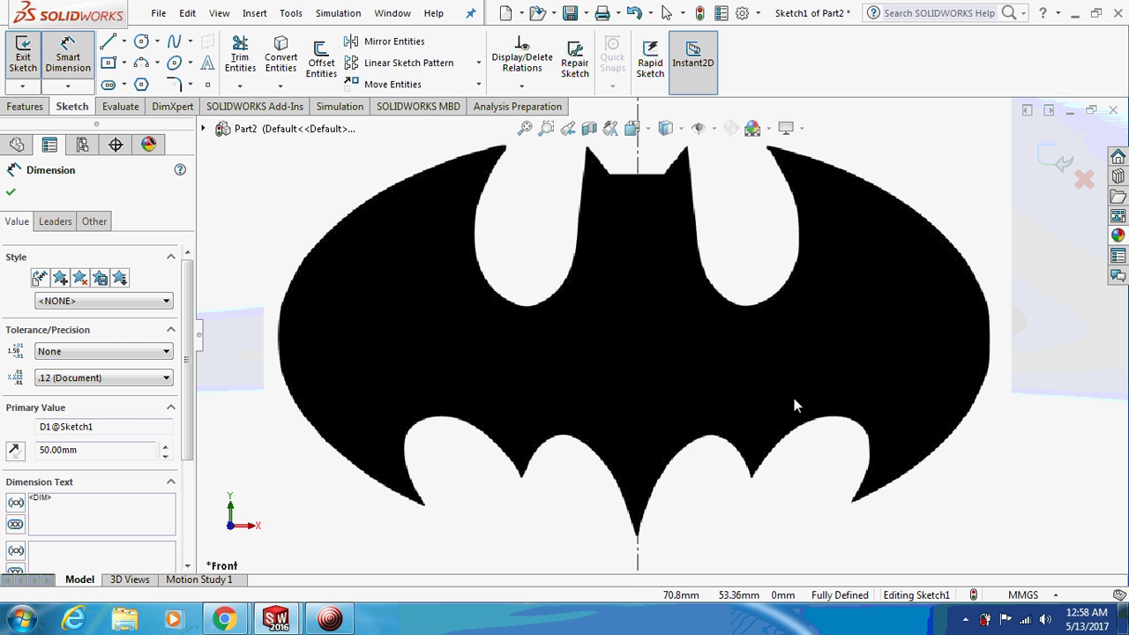
- Drop about ten sketch points along the left wing and ear outline of the bat logo
click(210, 86)
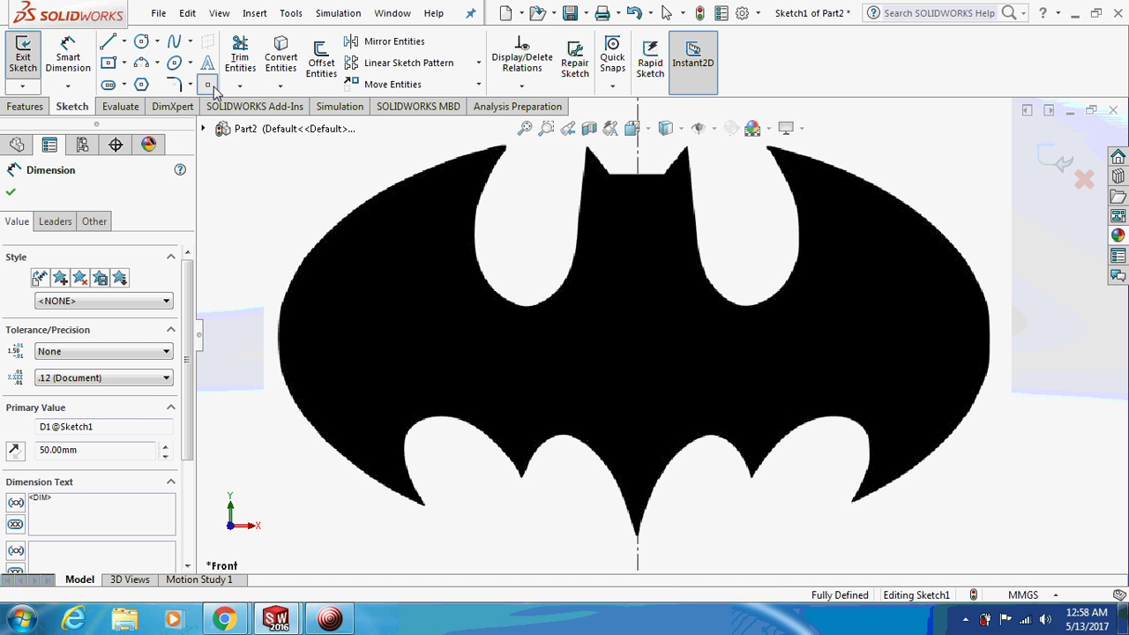
click(506, 146)
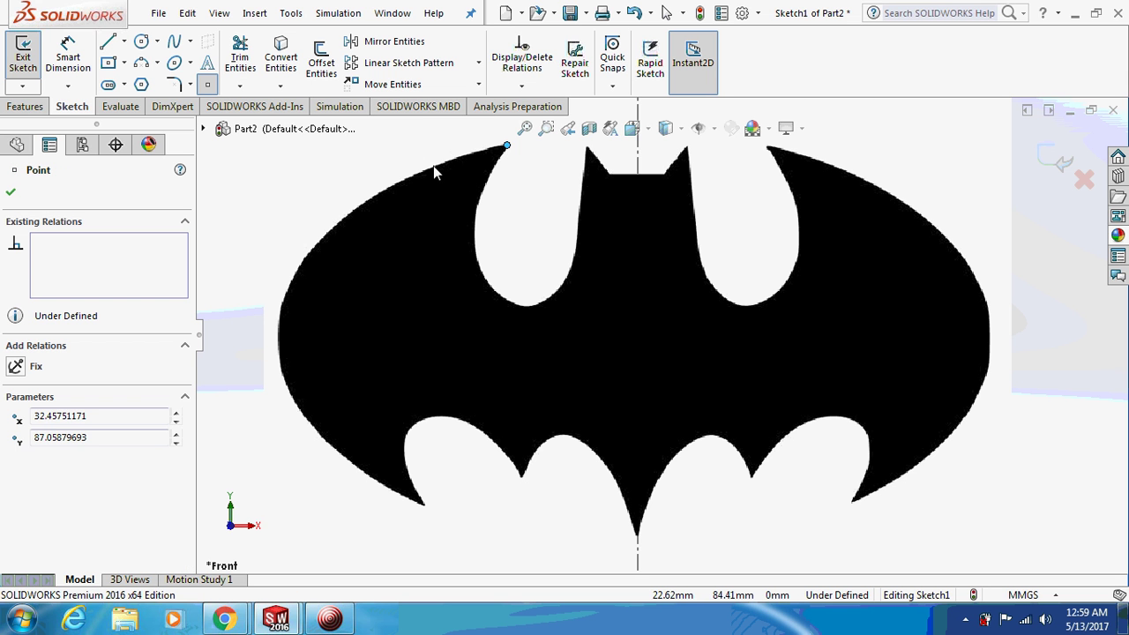
click(433, 166)
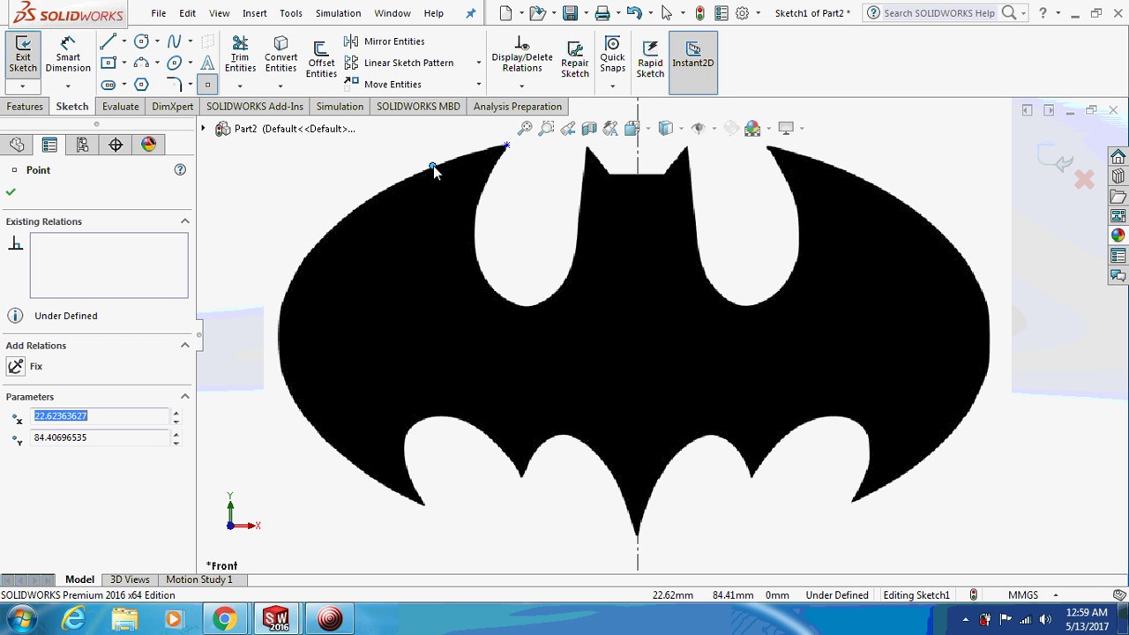
click(358, 209)
click(308, 253)
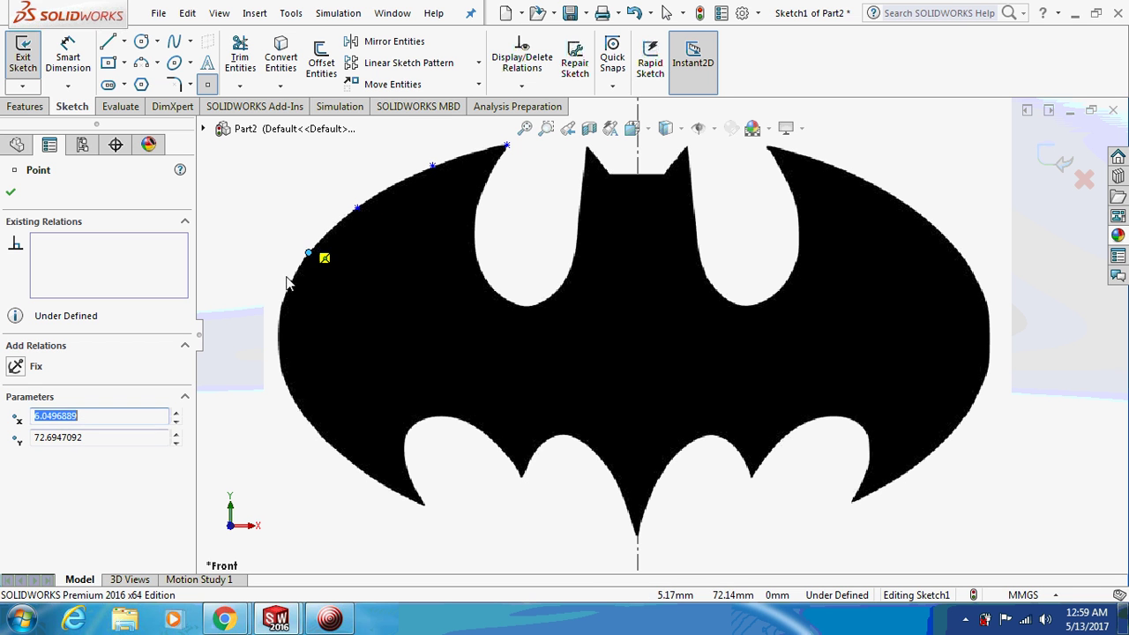
click(279, 321)
click(292, 396)
click(339, 454)
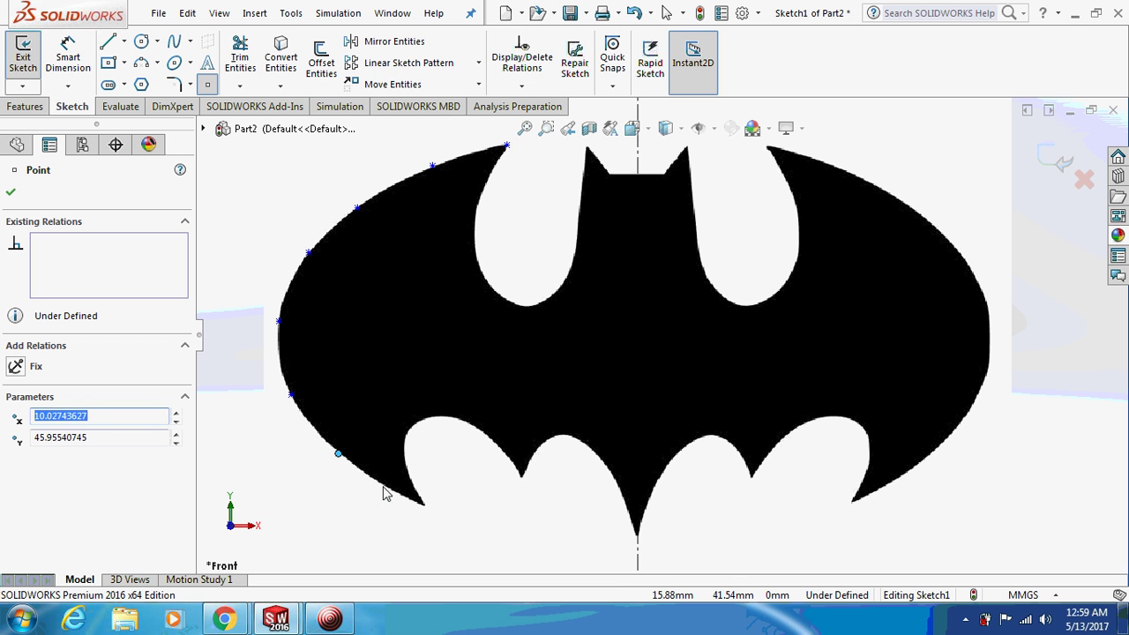
click(381, 485)
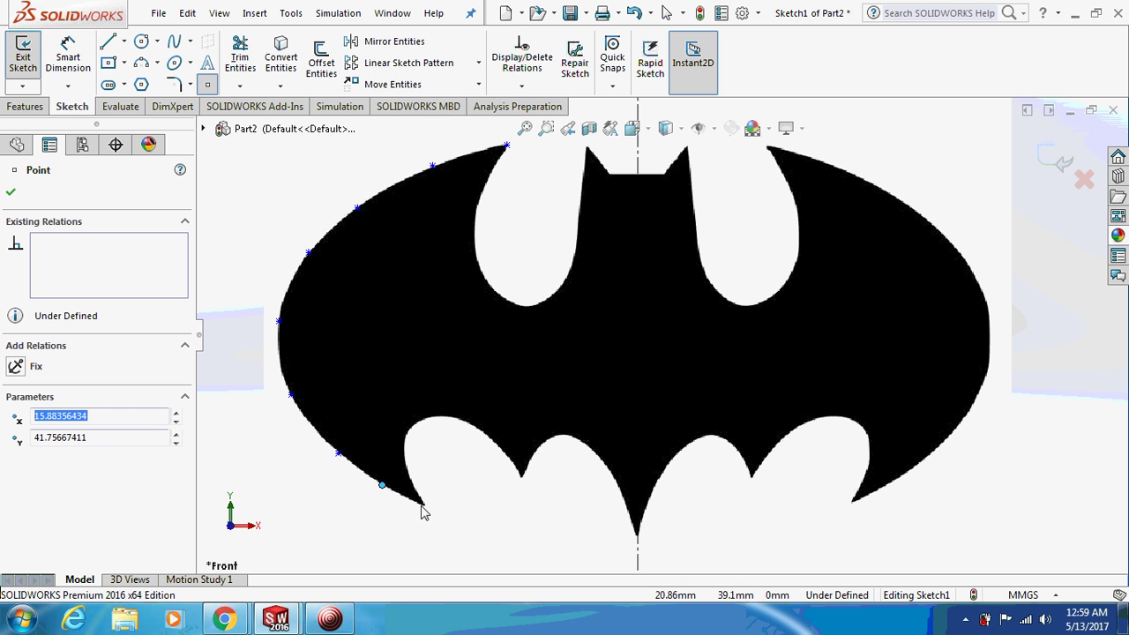
click(424, 507)
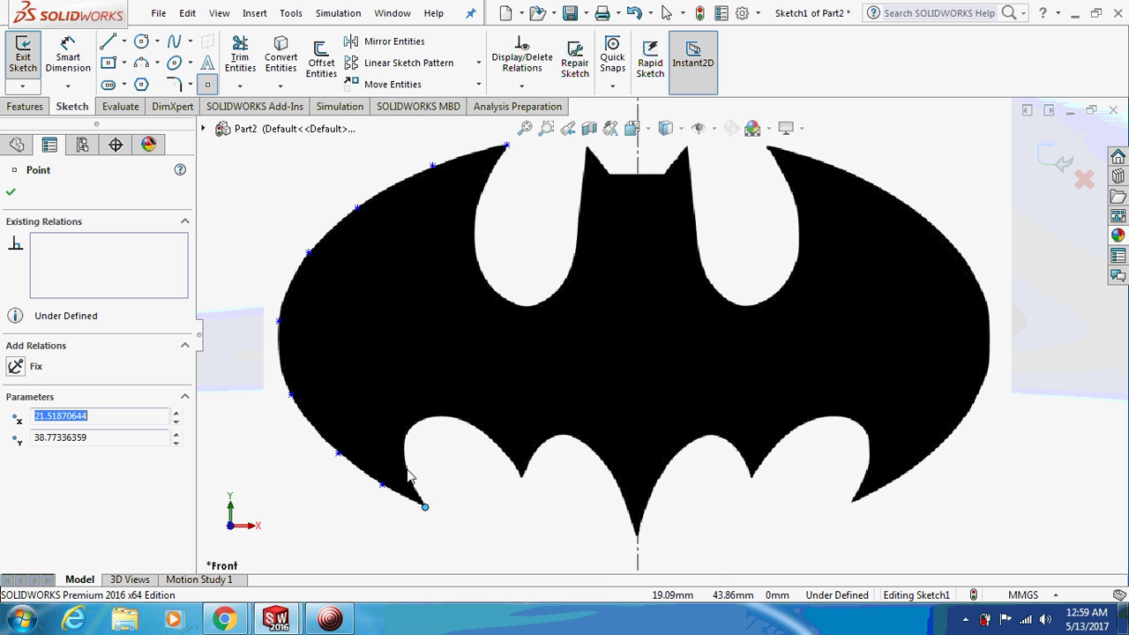
click(408, 470)
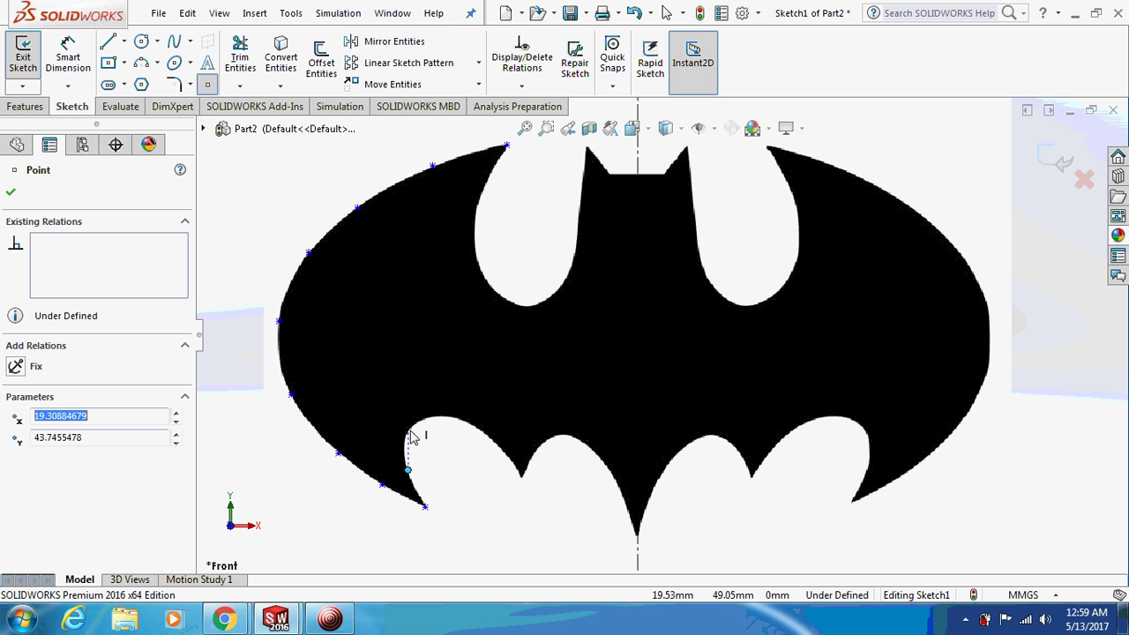
click(329, 618)
click(176, 157)
click(104, 156)
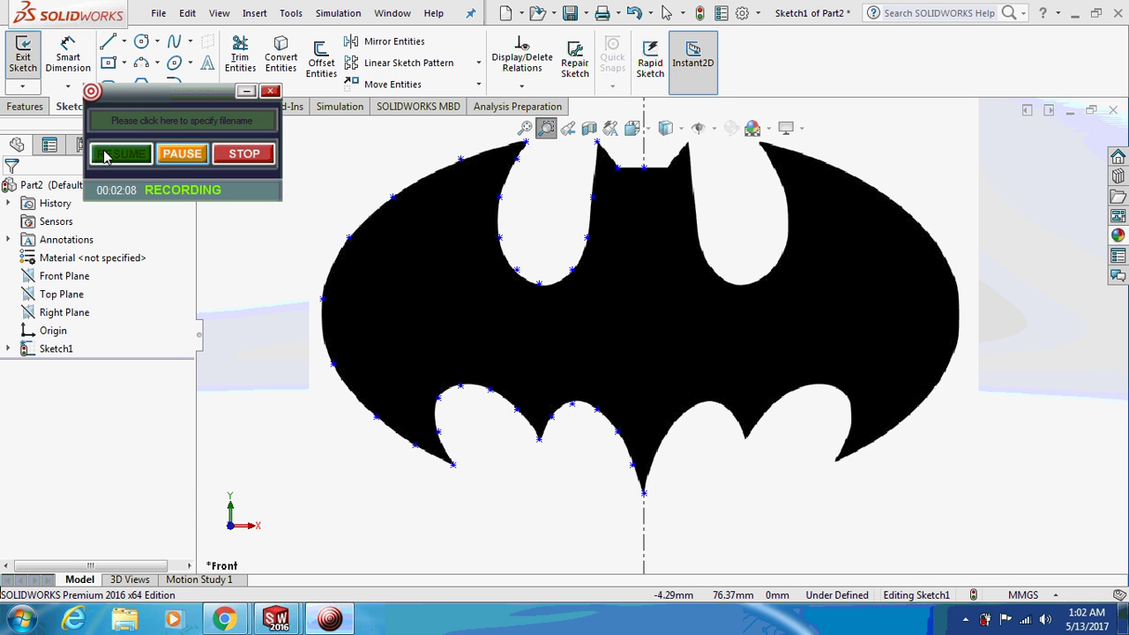
- Trace a closed spline around the left ear through its outline points
click(248, 92)
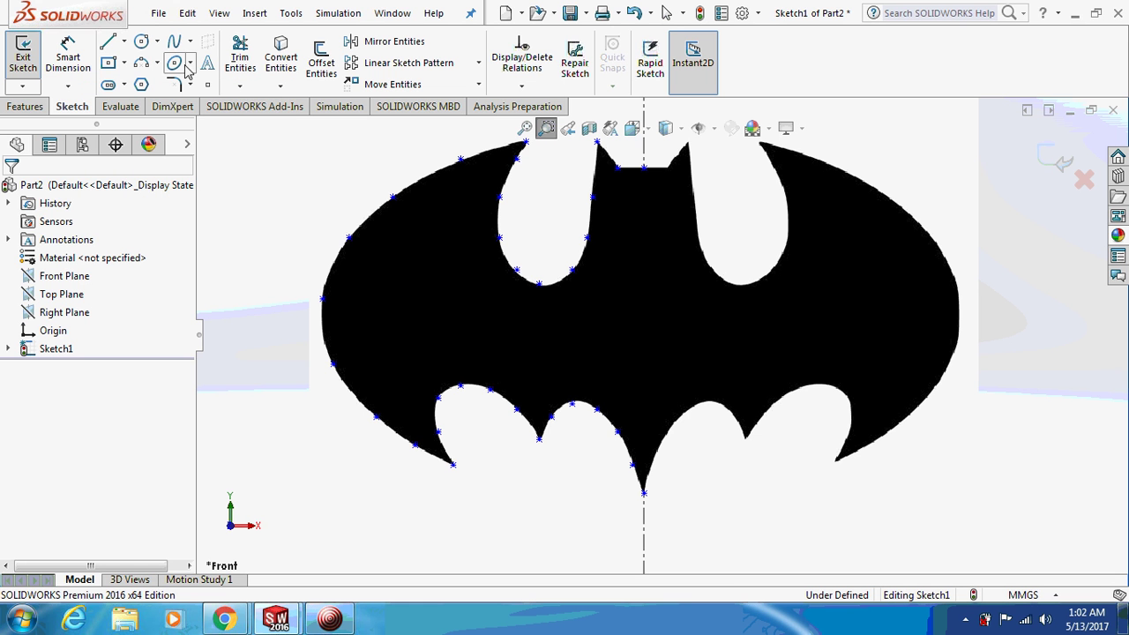
click(174, 41)
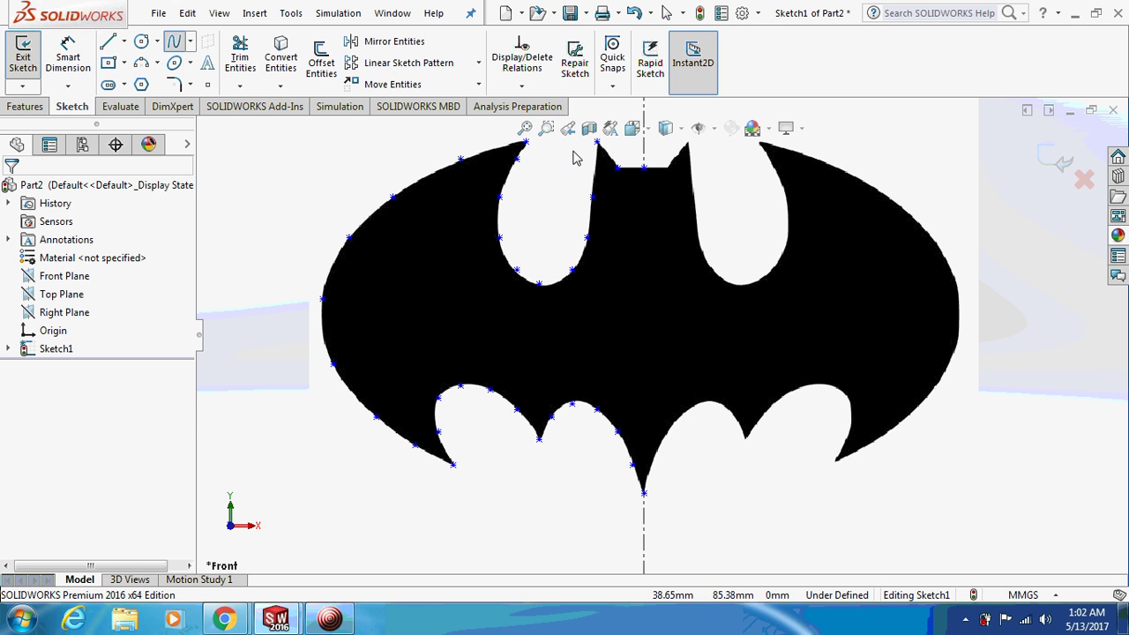
click(597, 142)
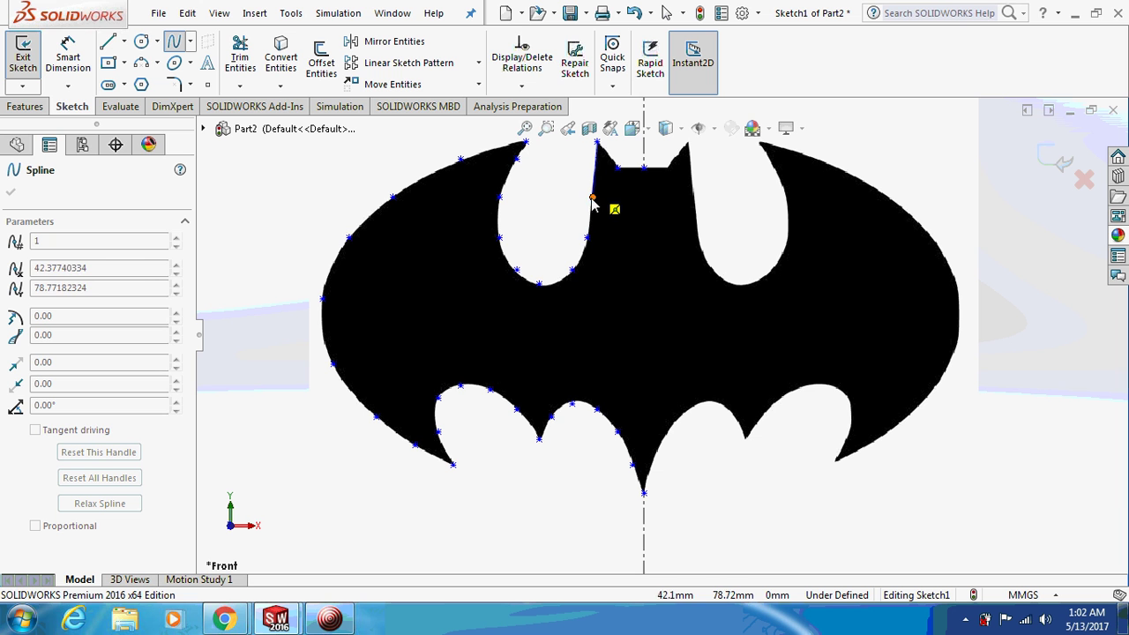
click(591, 205)
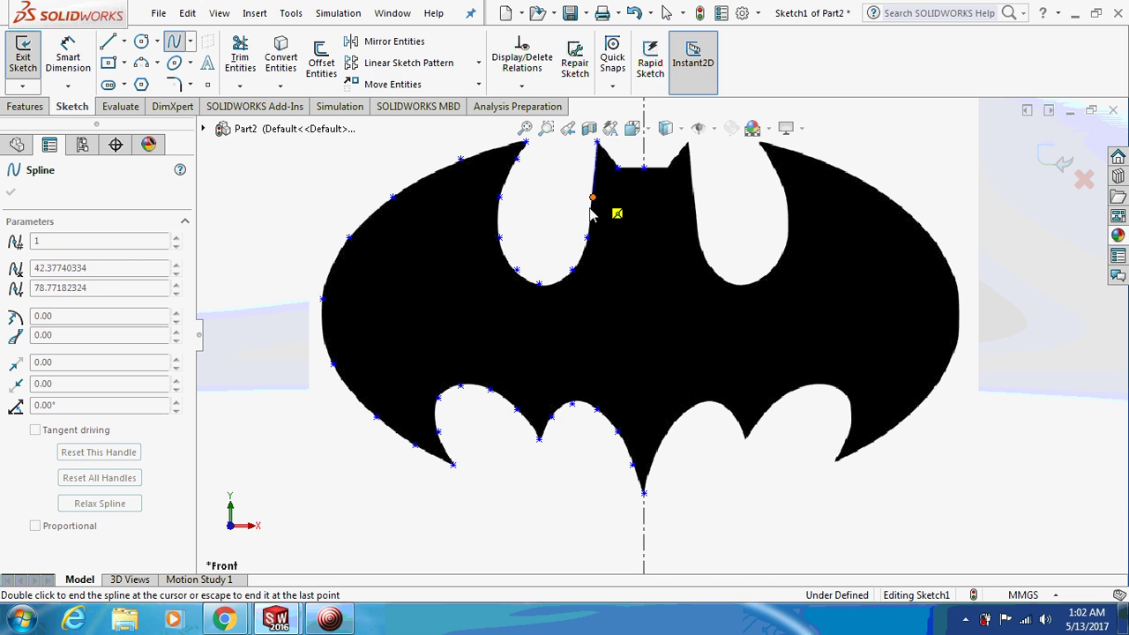
click(564, 295)
click(516, 271)
click(499, 238)
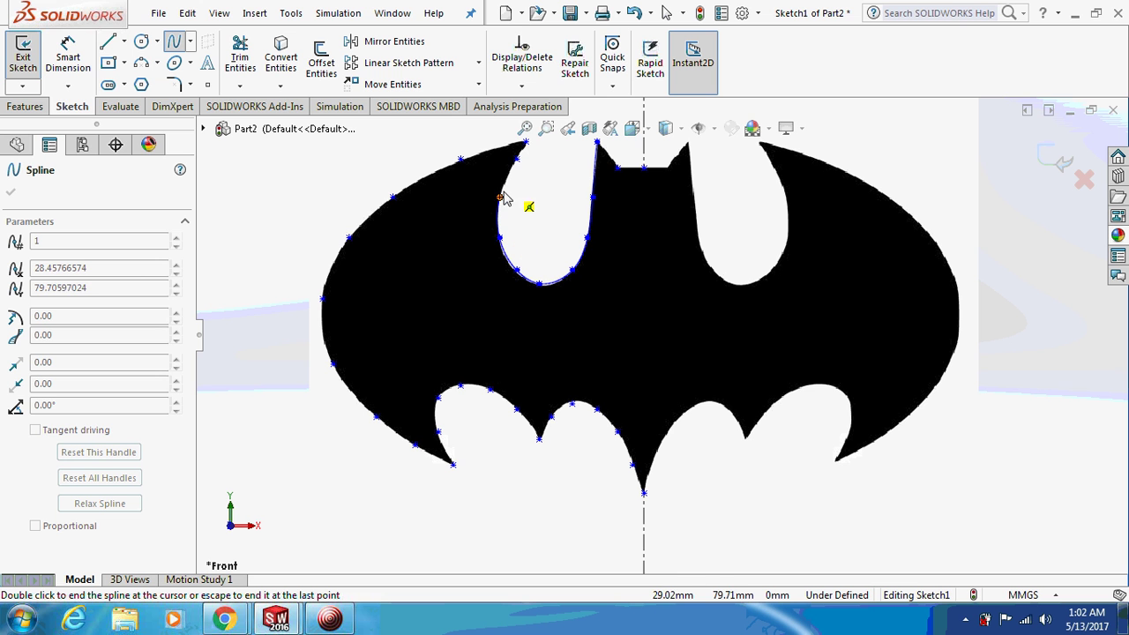
click(526, 141)
right_click(543, 194)
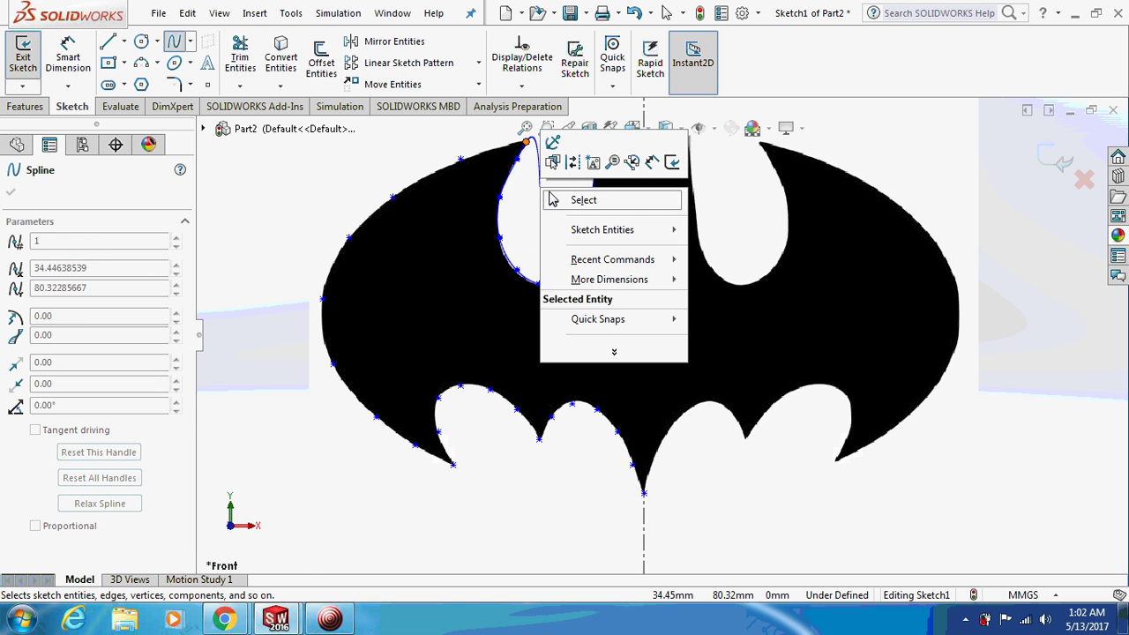
click(557, 201)
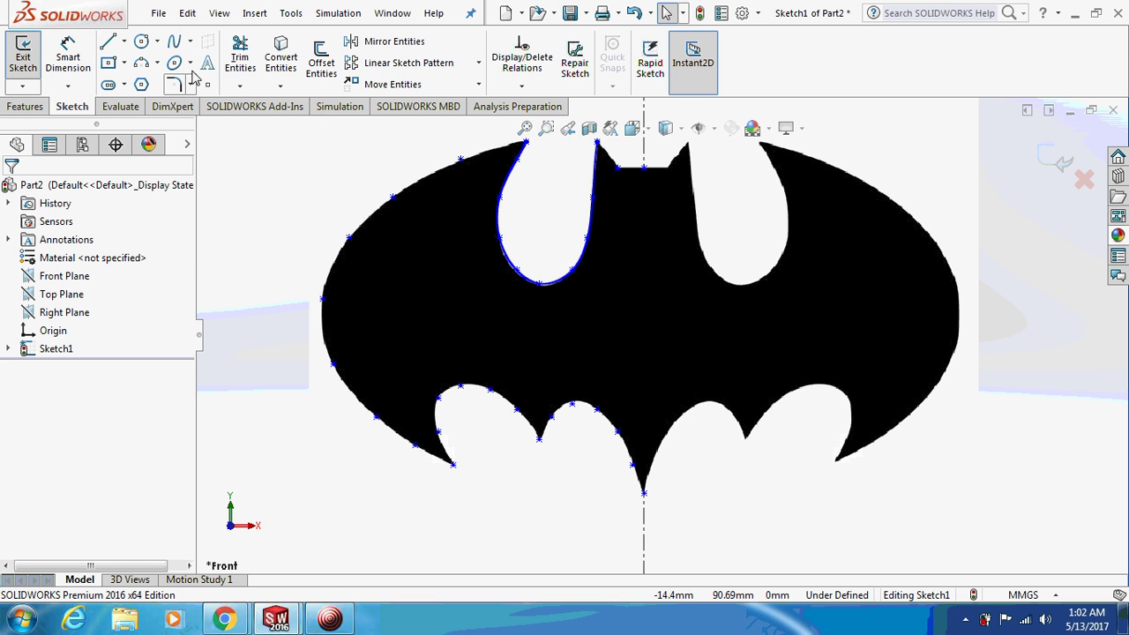
- Trace a spline from the ear's top down the left wing's outer edge to the wing tip
click(176, 42)
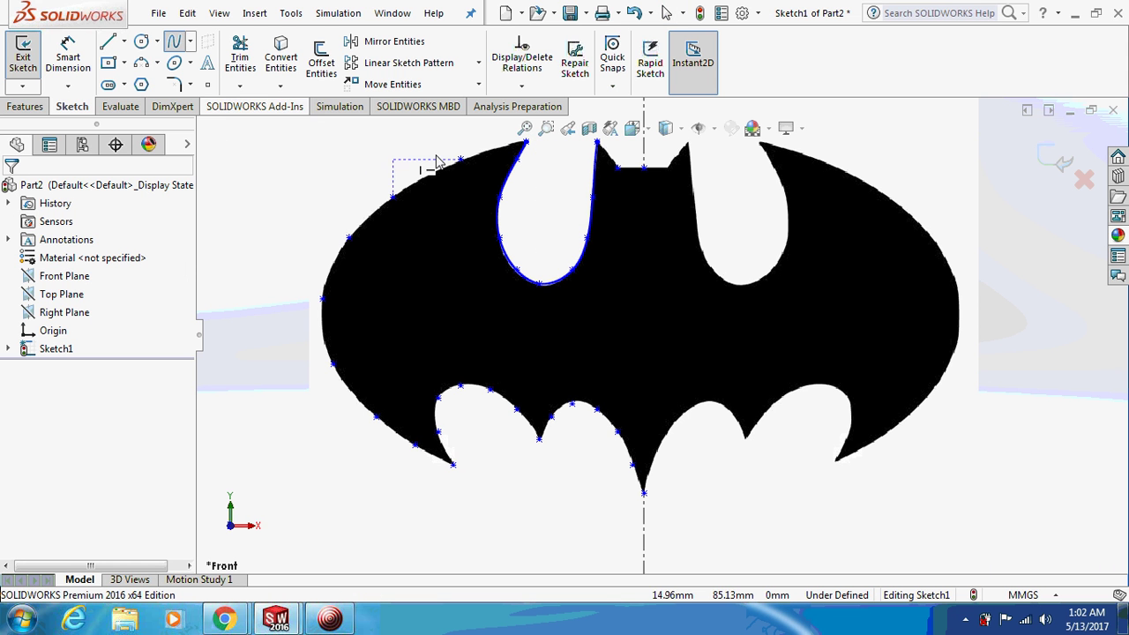
click(526, 144)
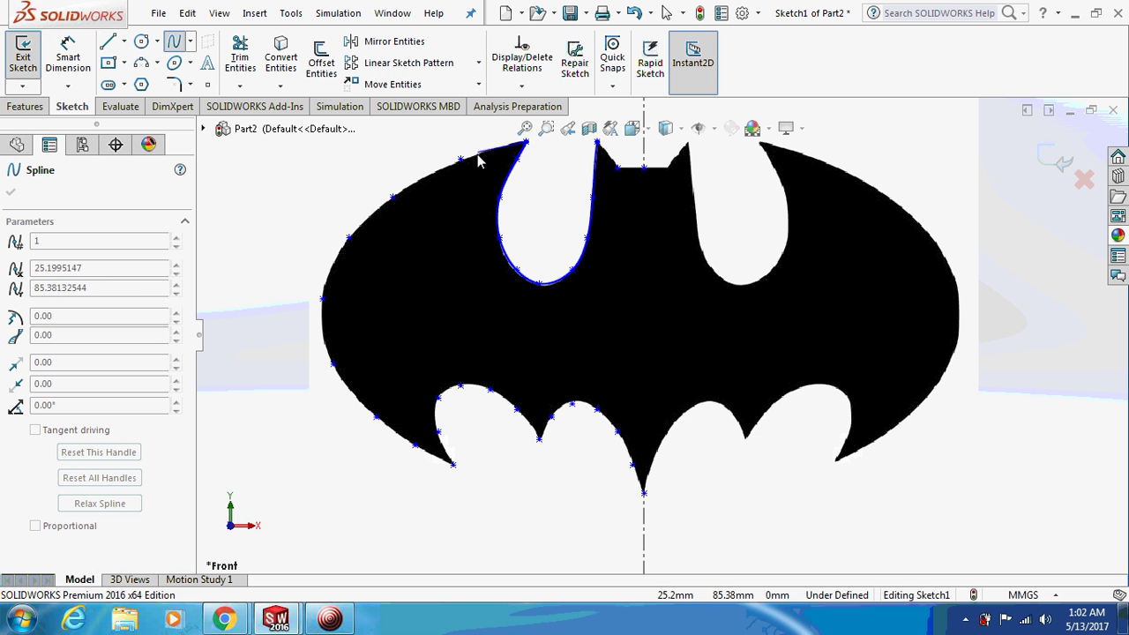
click(459, 161)
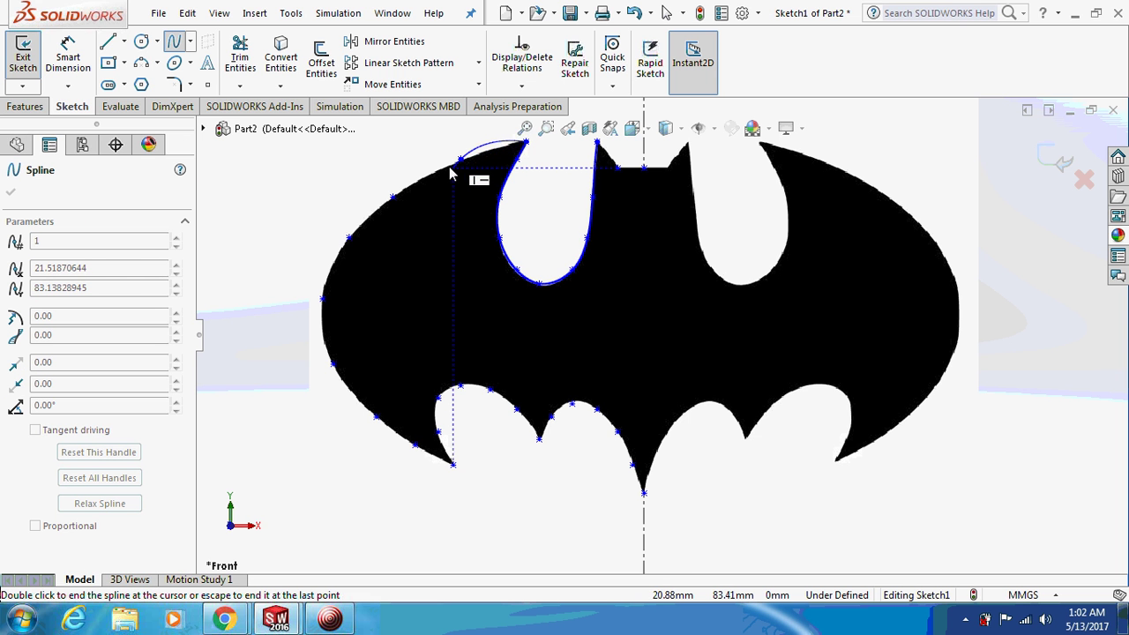
click(393, 196)
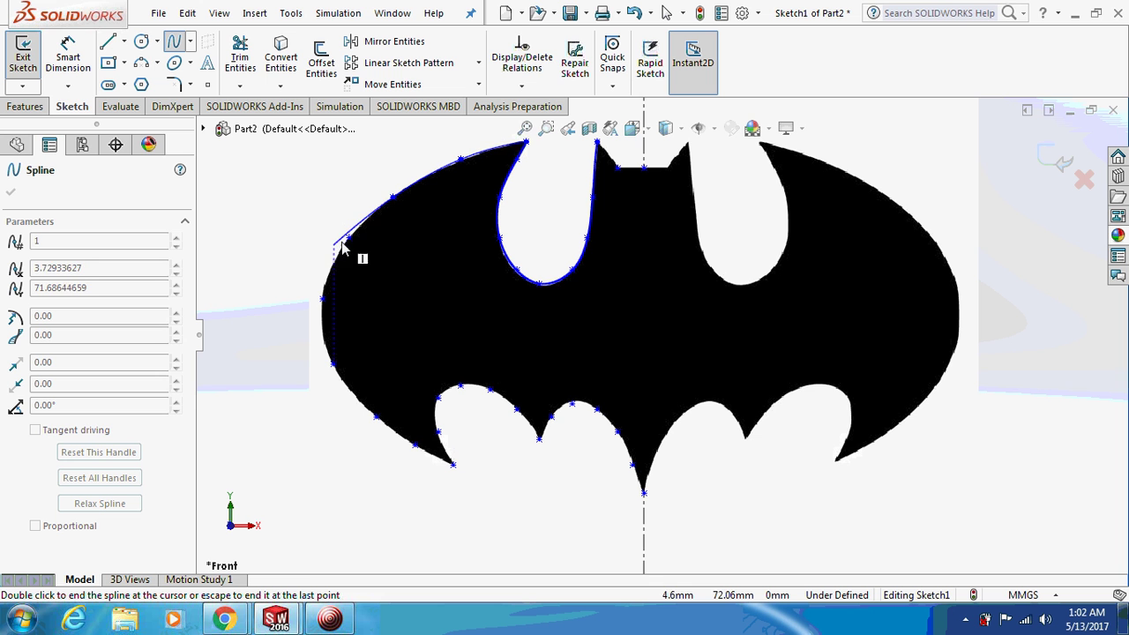
click(349, 237)
click(322, 300)
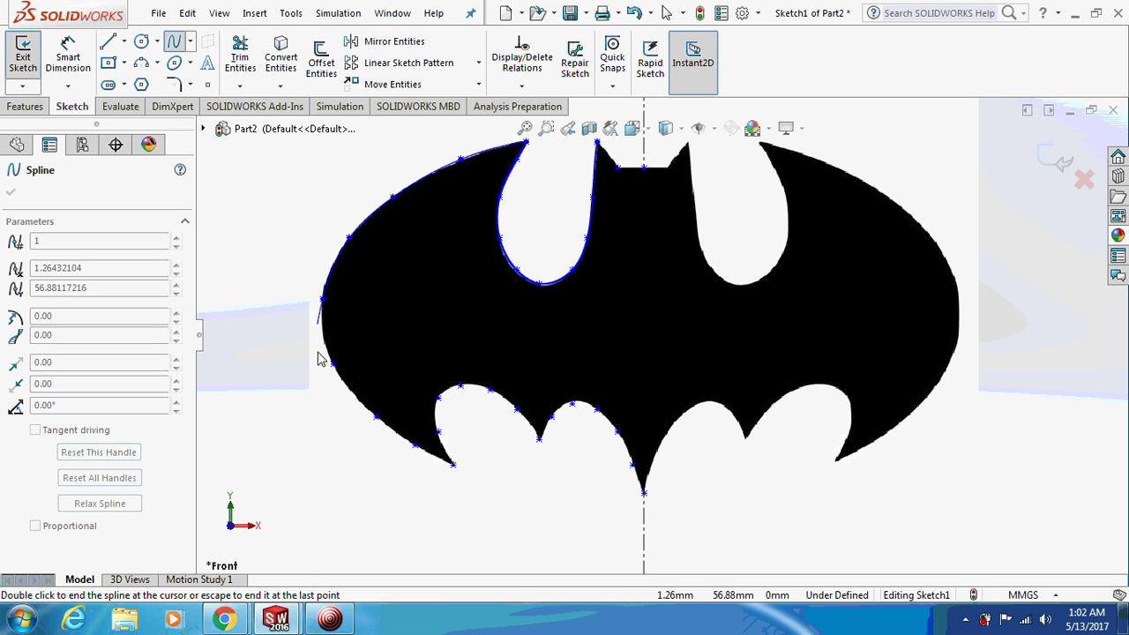
click(332, 364)
click(375, 416)
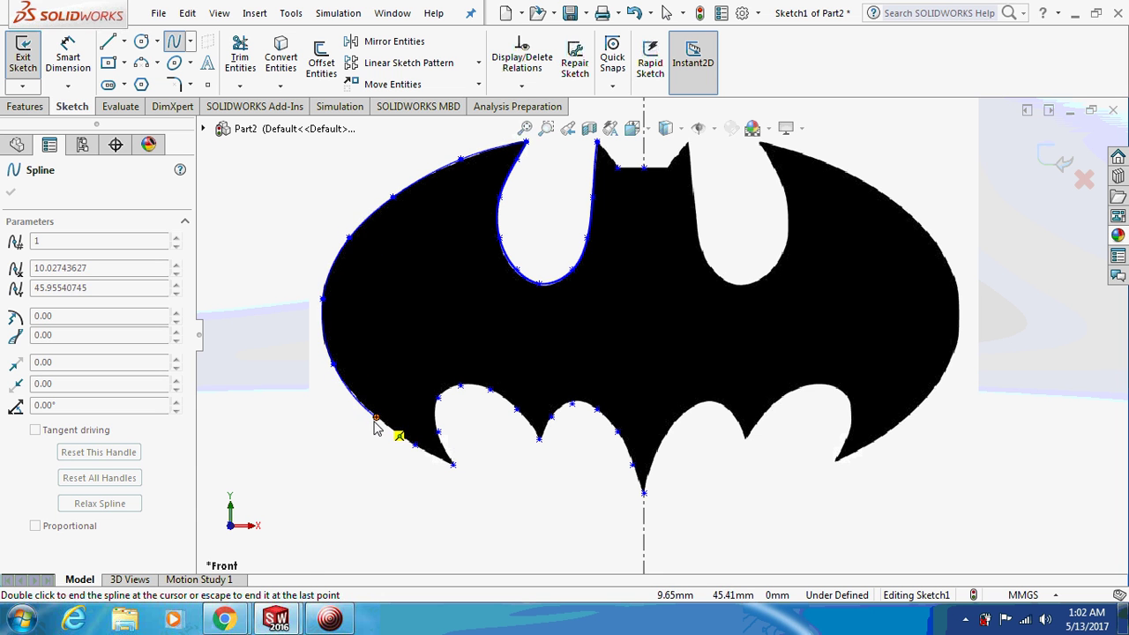
click(414, 446)
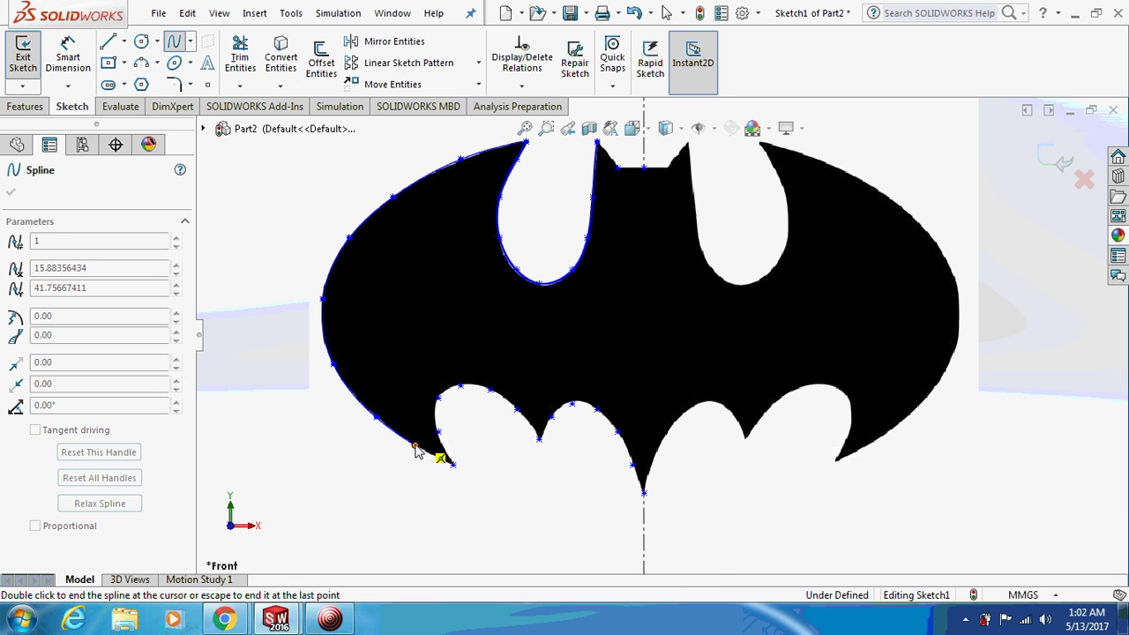
double_click(454, 467)
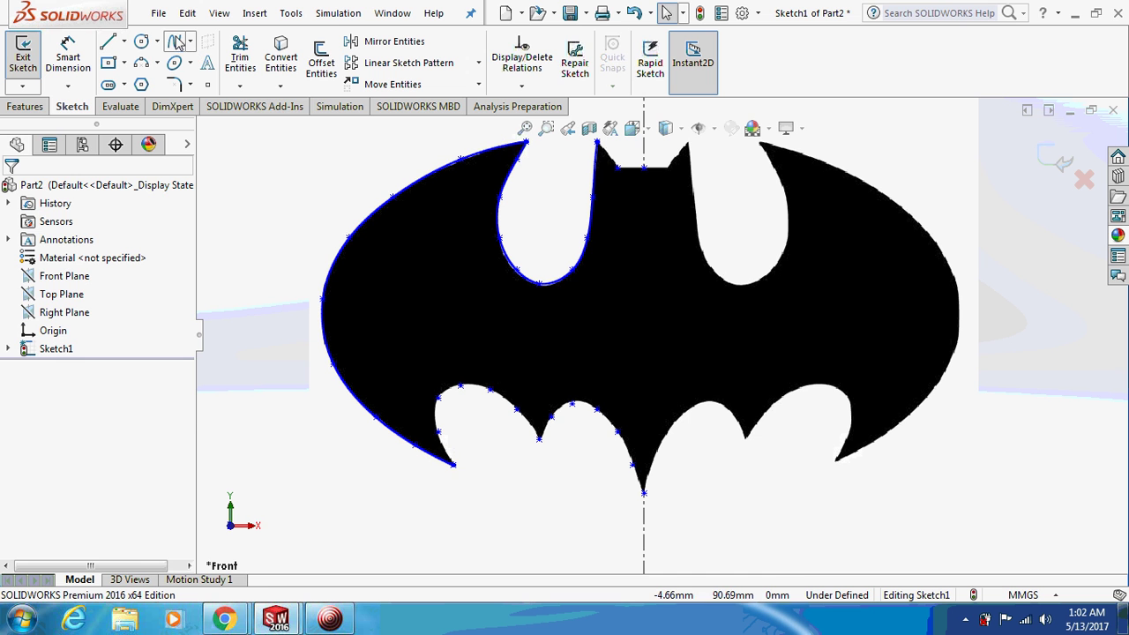
click(177, 43)
- Trace a spline from the left wing tip over the first lower bump to the notch
click(451, 464)
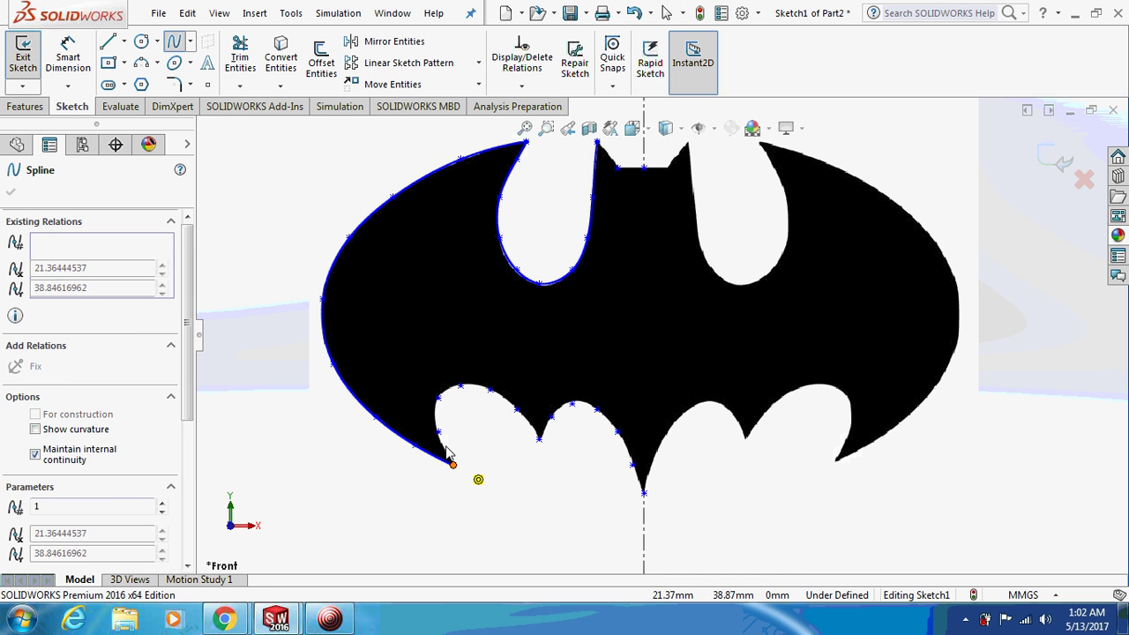
click(438, 399)
click(488, 391)
click(517, 411)
double_click(539, 441)
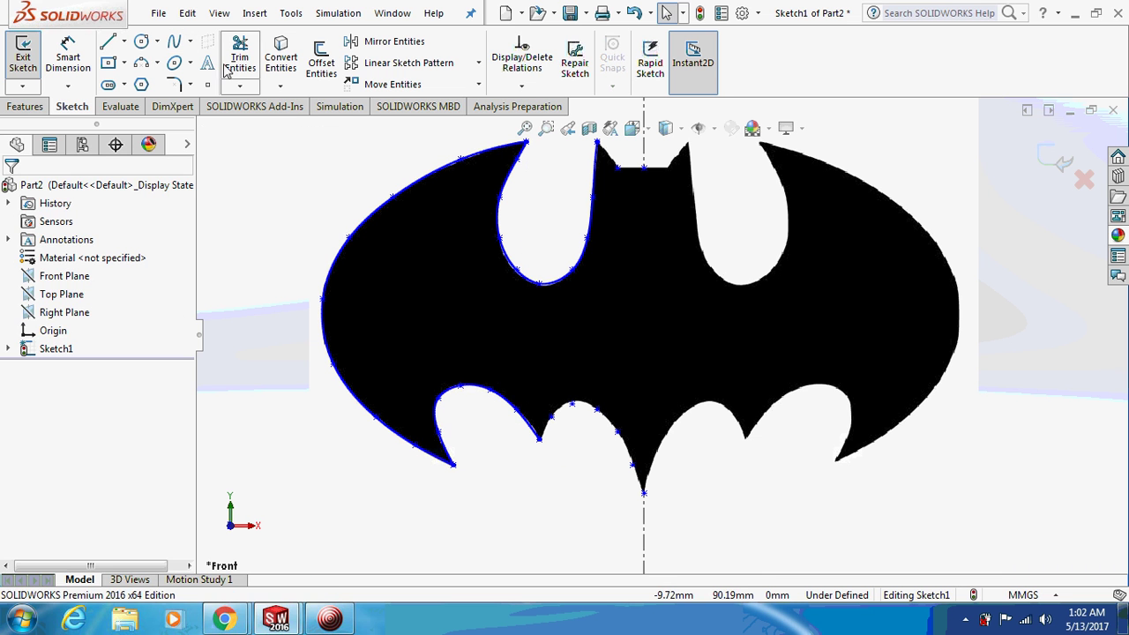
- Trace a spline from the wing notch over the next bump to the bat's bottom tip
click(176, 43)
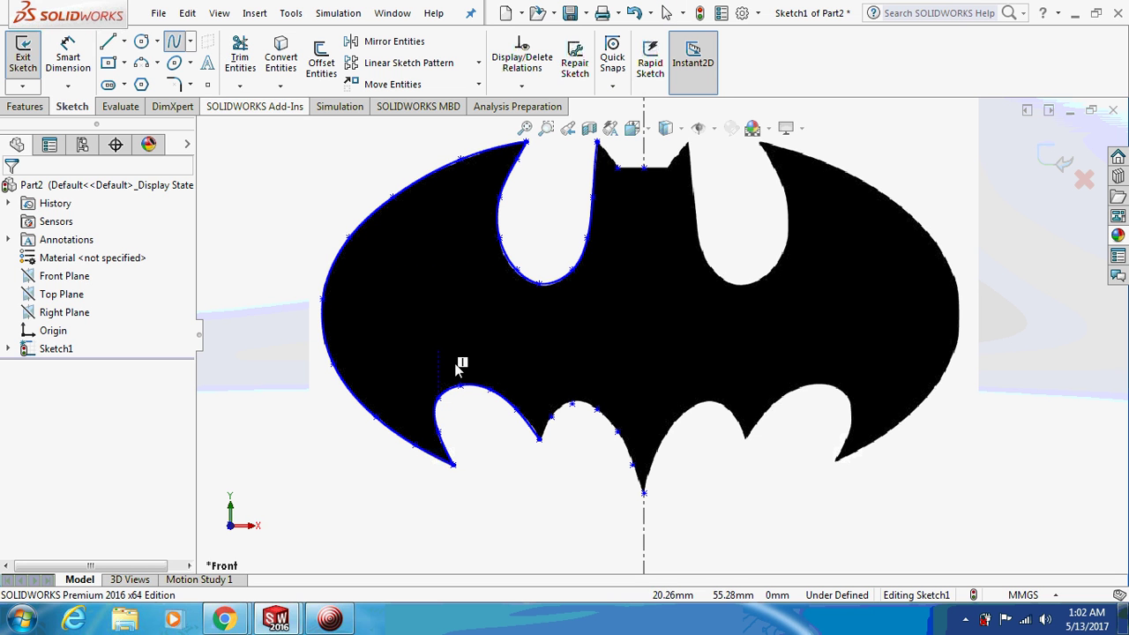
click(540, 440)
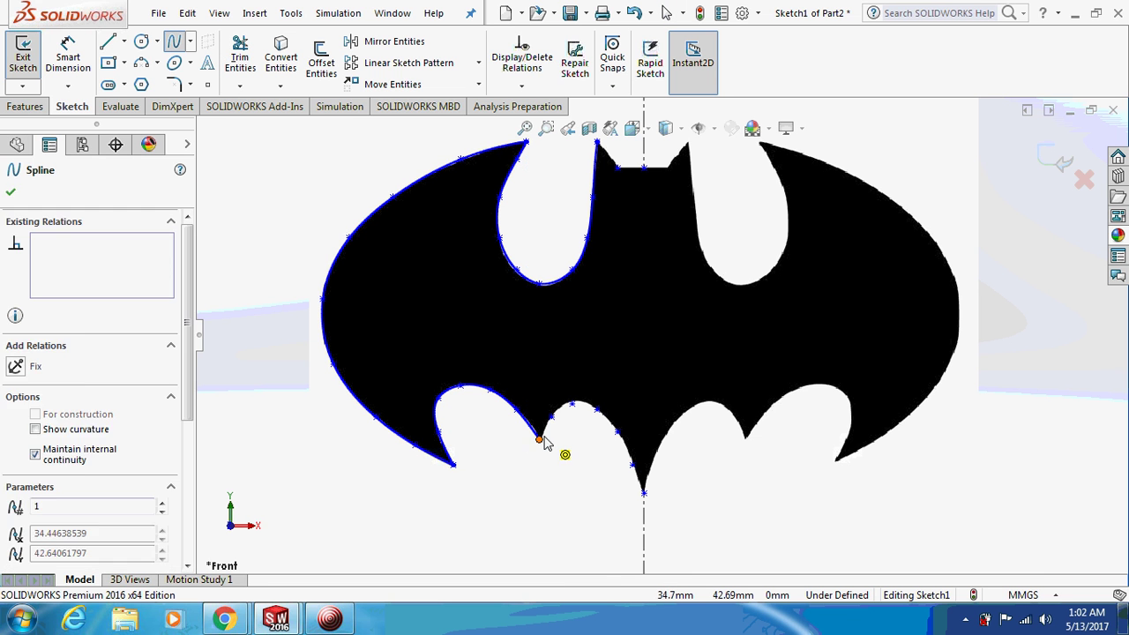
click(580, 411)
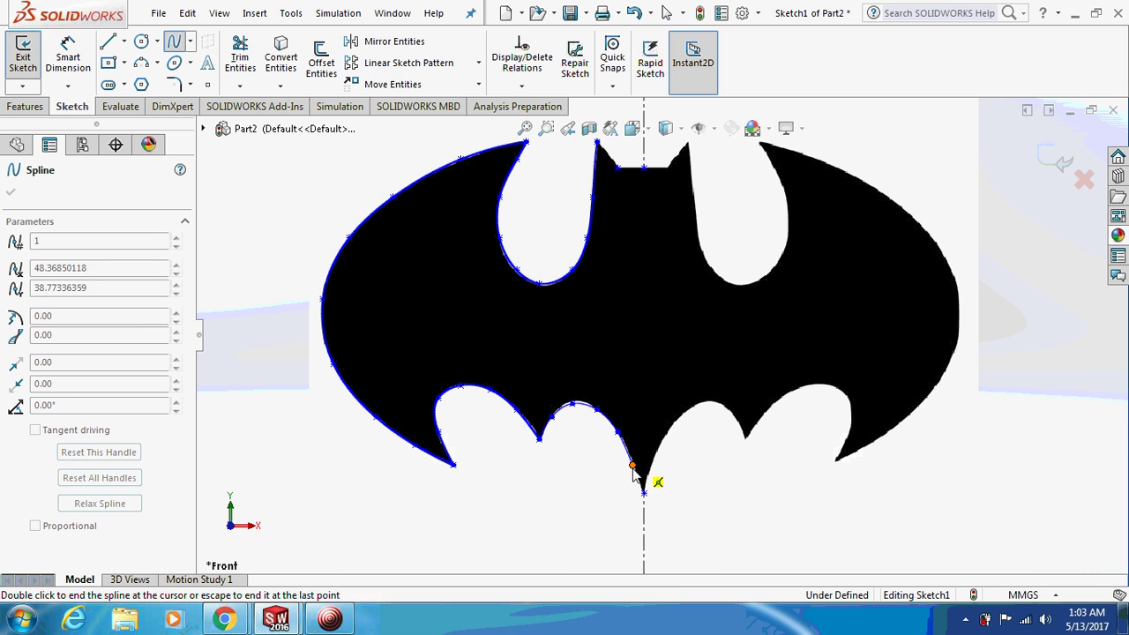
double_click(644, 496)
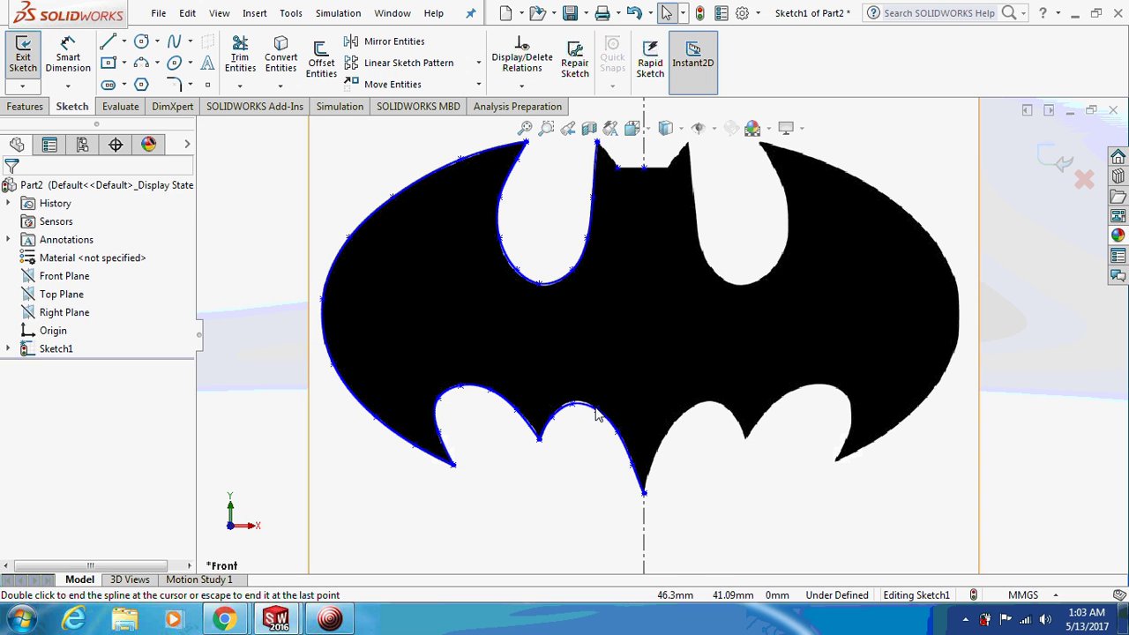
- Draw lines for the left ear's slanted inner edge and a short horizontal head edge to the centreline
click(108, 41)
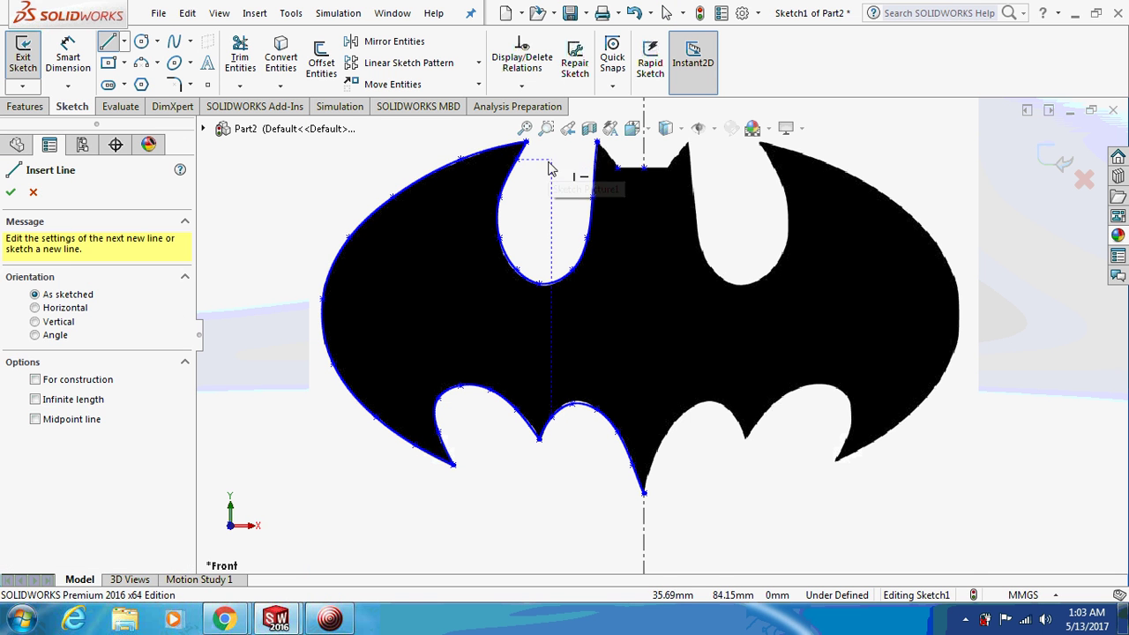
click(597, 142)
click(617, 168)
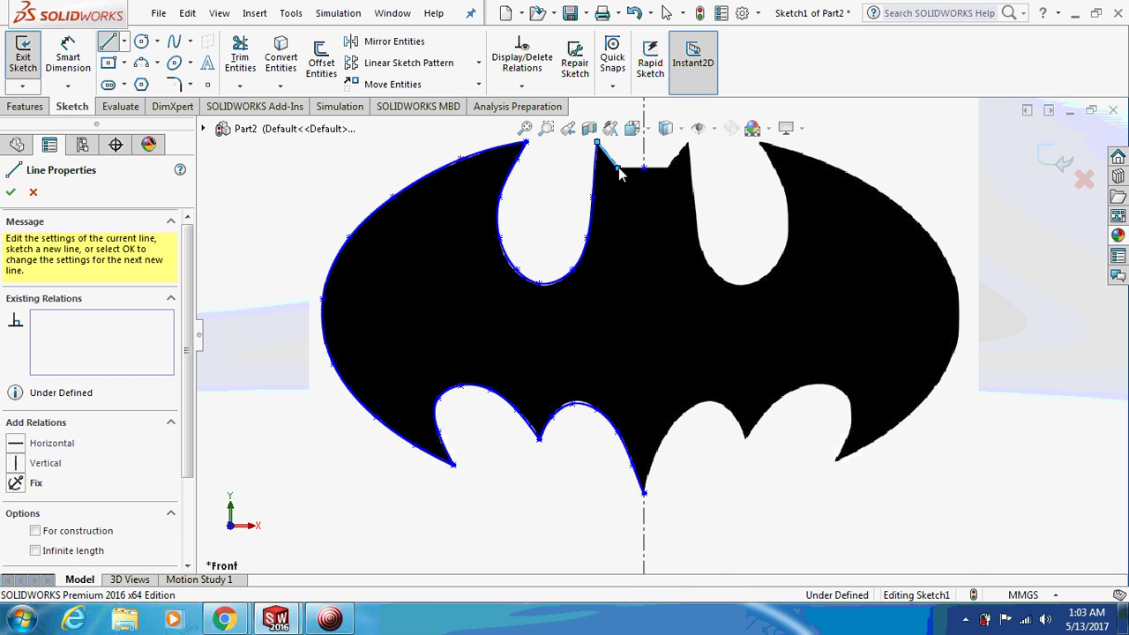
click(644, 167)
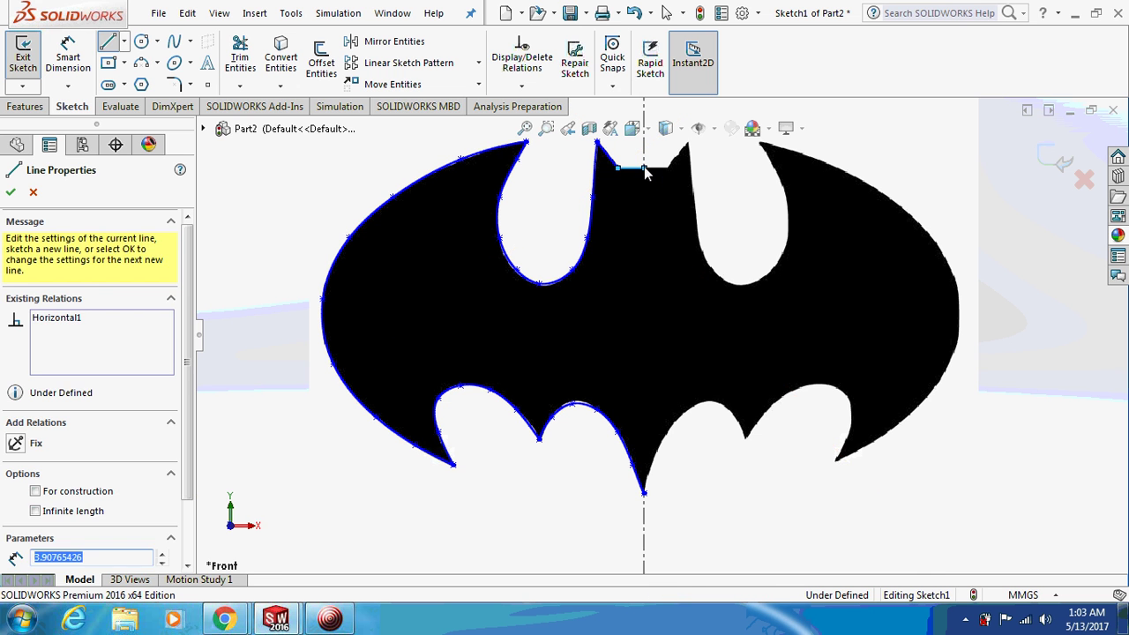
key(Escape)
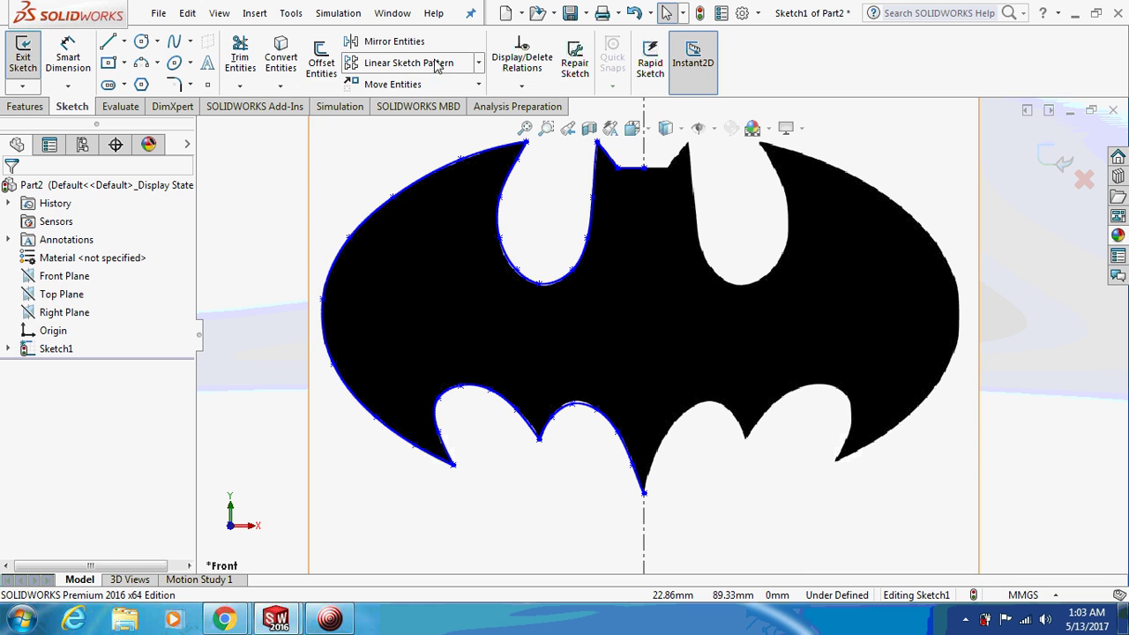
- Mirror the left-half points, lines and splines about the vertical centreline Line2
click(406, 41)
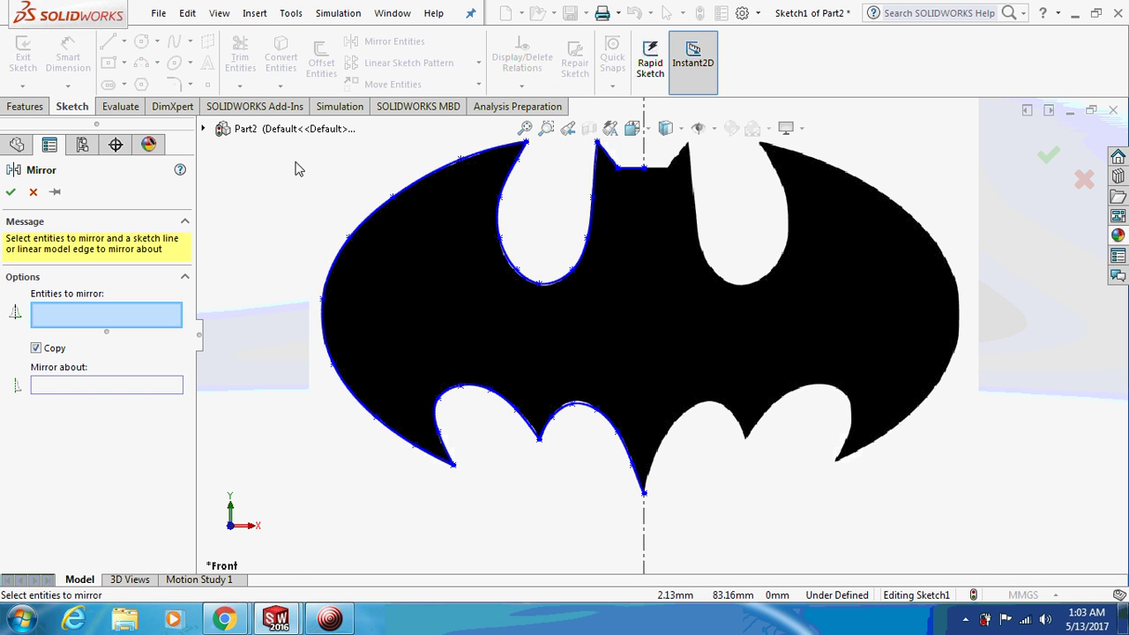
scroll(291, 180, down, 2)
mouse_move(355, 250)
mouse_down()
mouse_move(796, 502)
mouse_move(838, 529)
mouse_move(857, 561)
mouse_up()
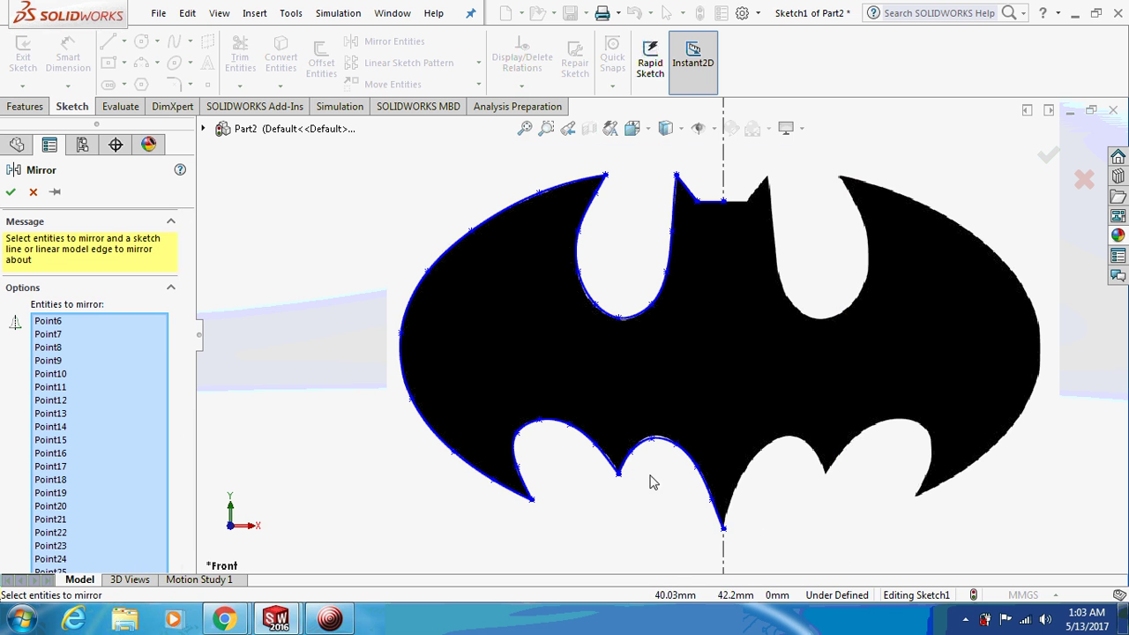
drag(187, 384, 197, 561)
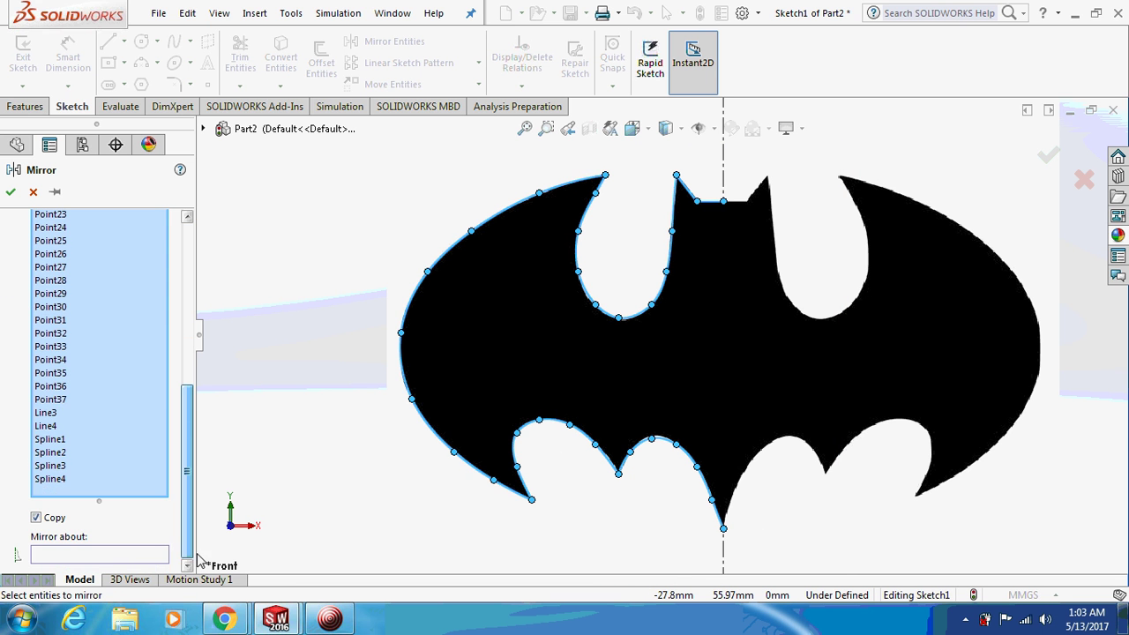
click(145, 552)
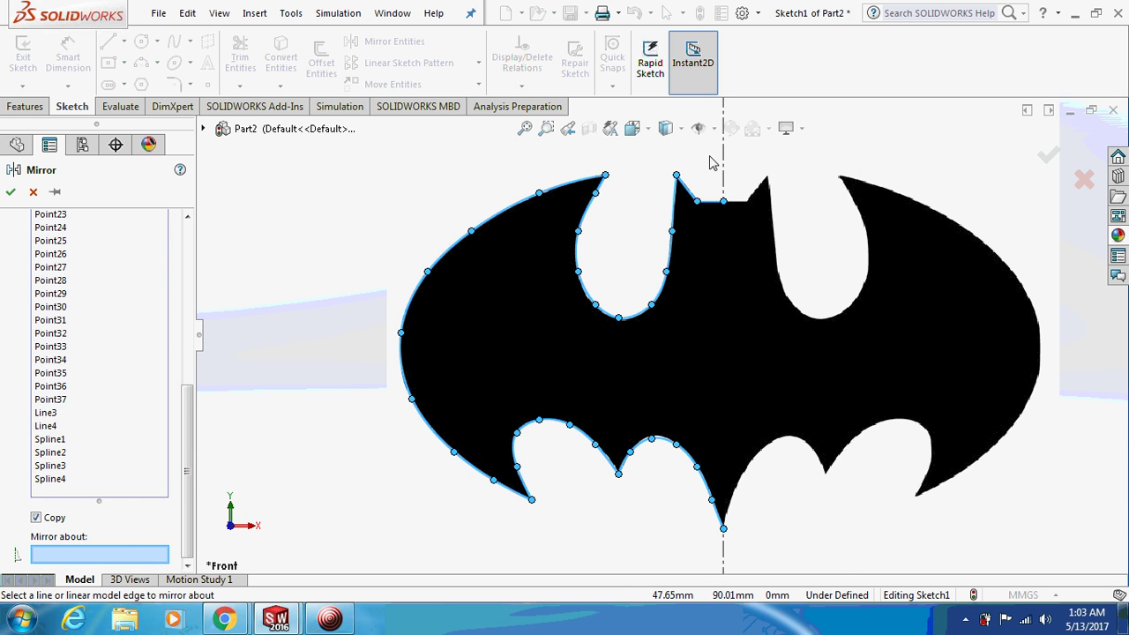
click(724, 162)
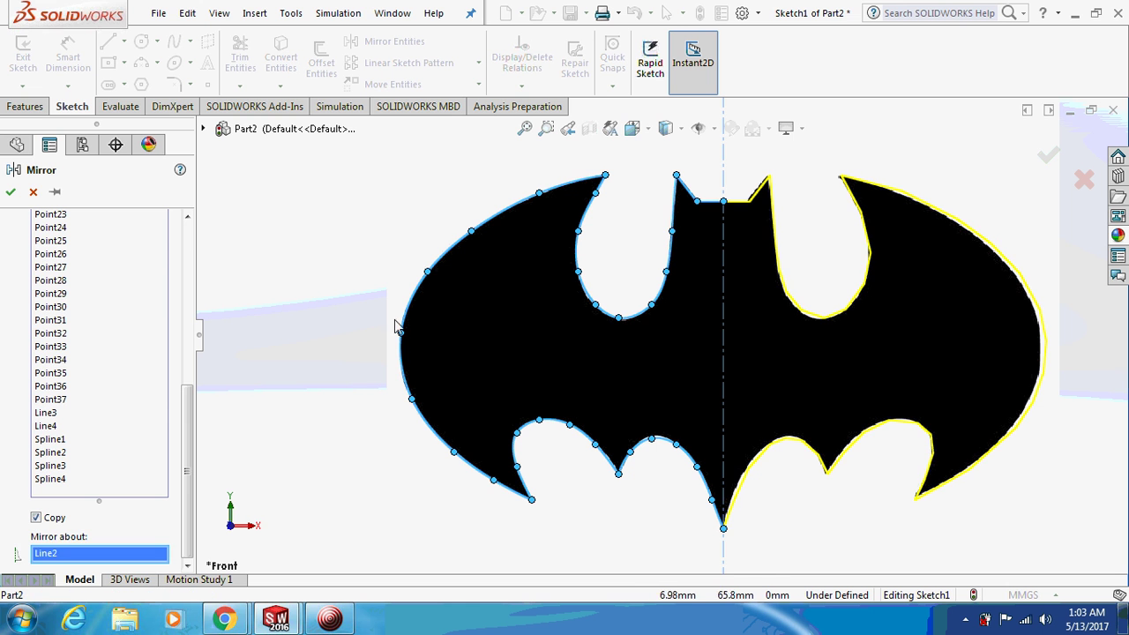
click(11, 192)
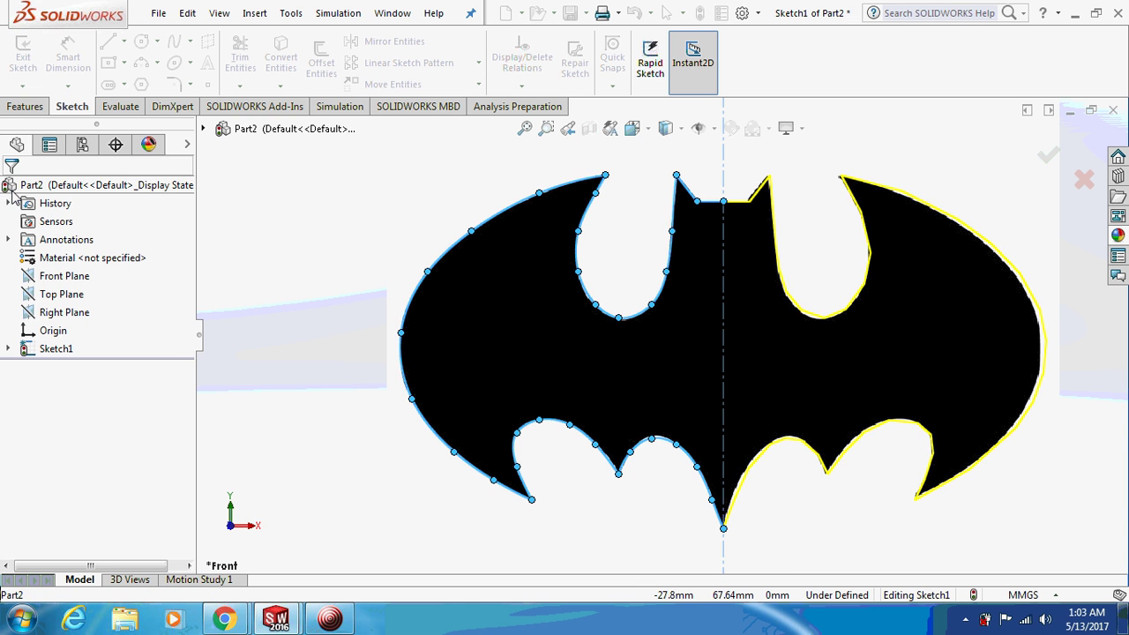
- Delete Sketch Picture1 from Sketch1 and confirm the deletion
click(9, 349)
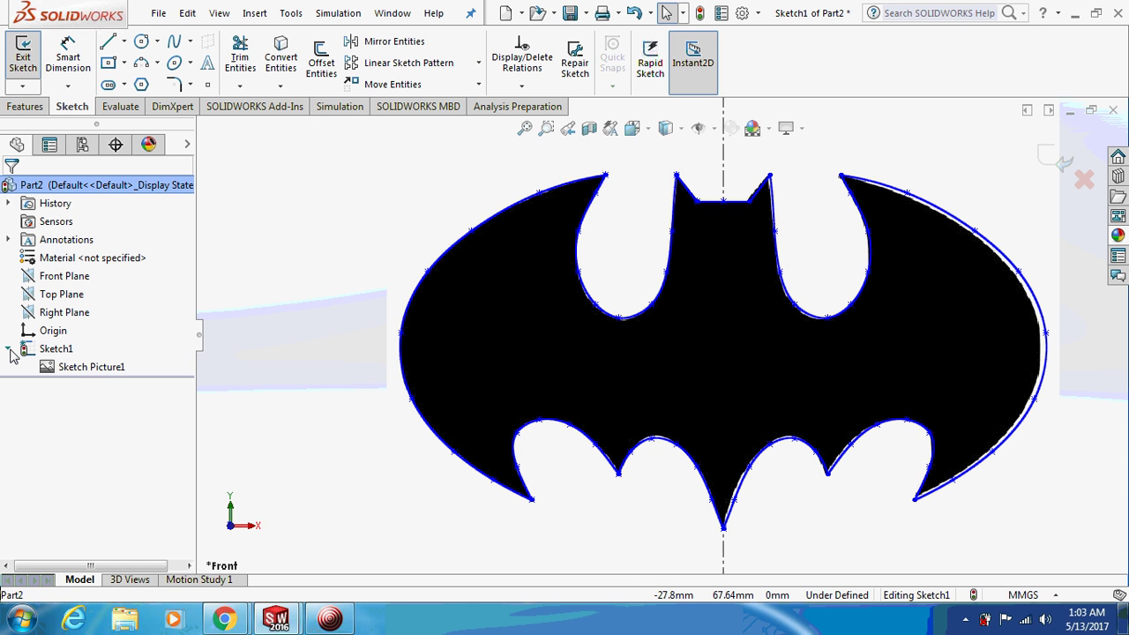
right_click(64, 367)
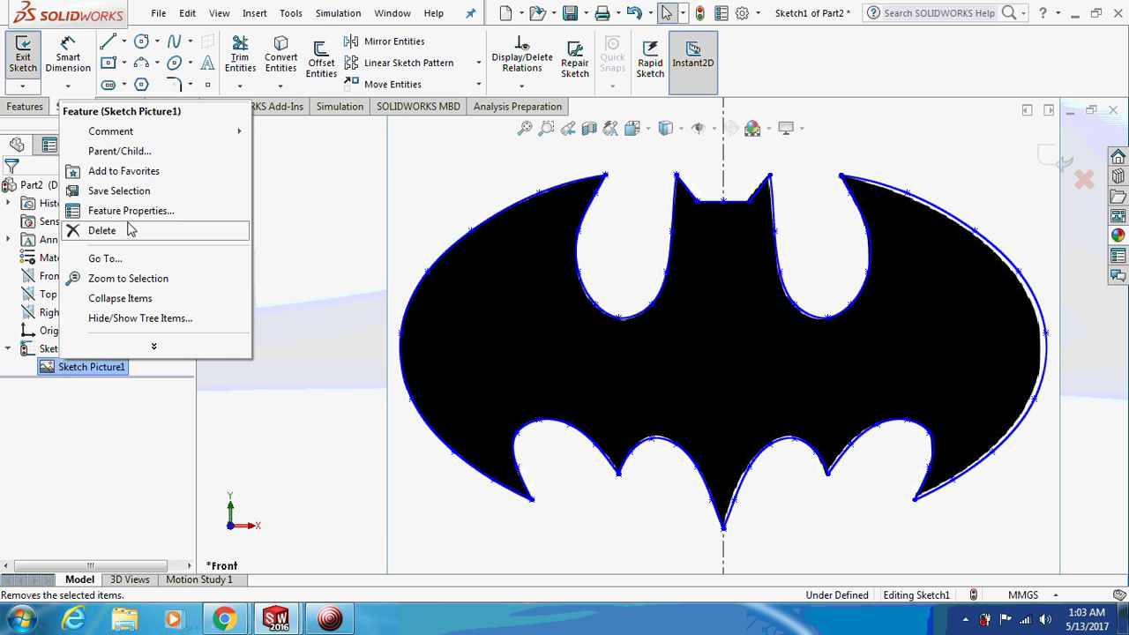
click(340, 179)
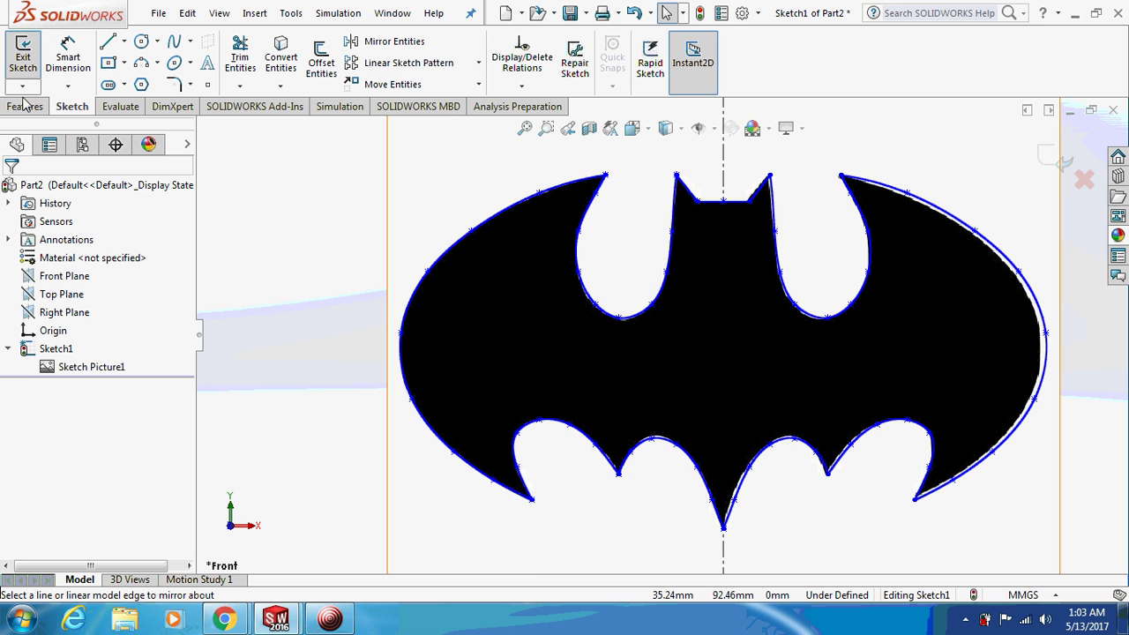
middle_drag(345, 230, 468, 274)
right_click(602, 252)
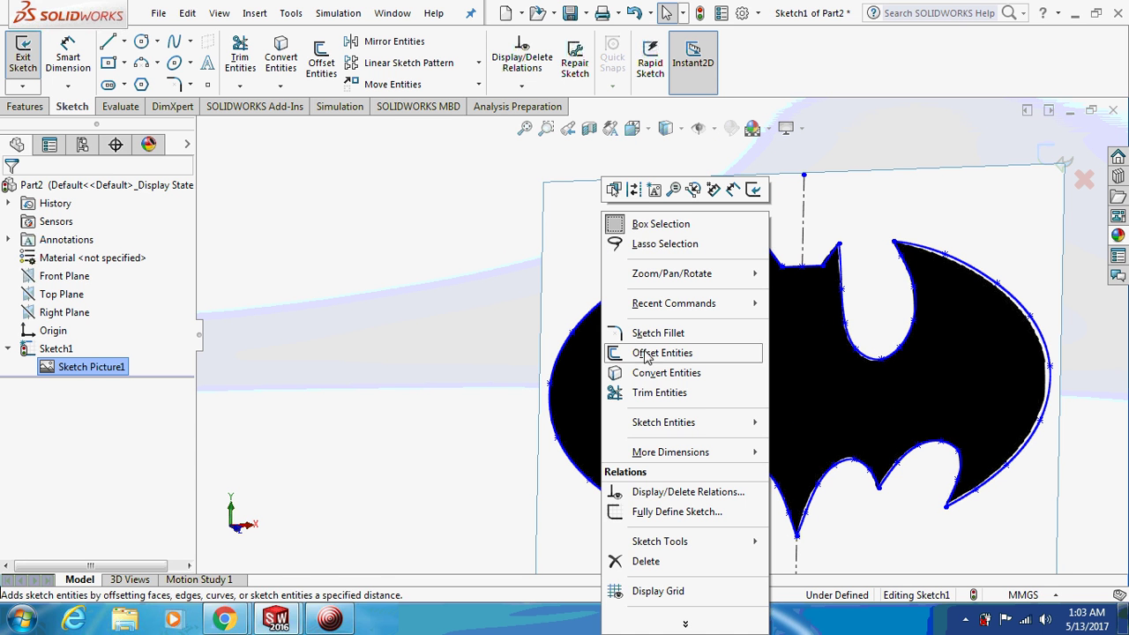
click(672, 564)
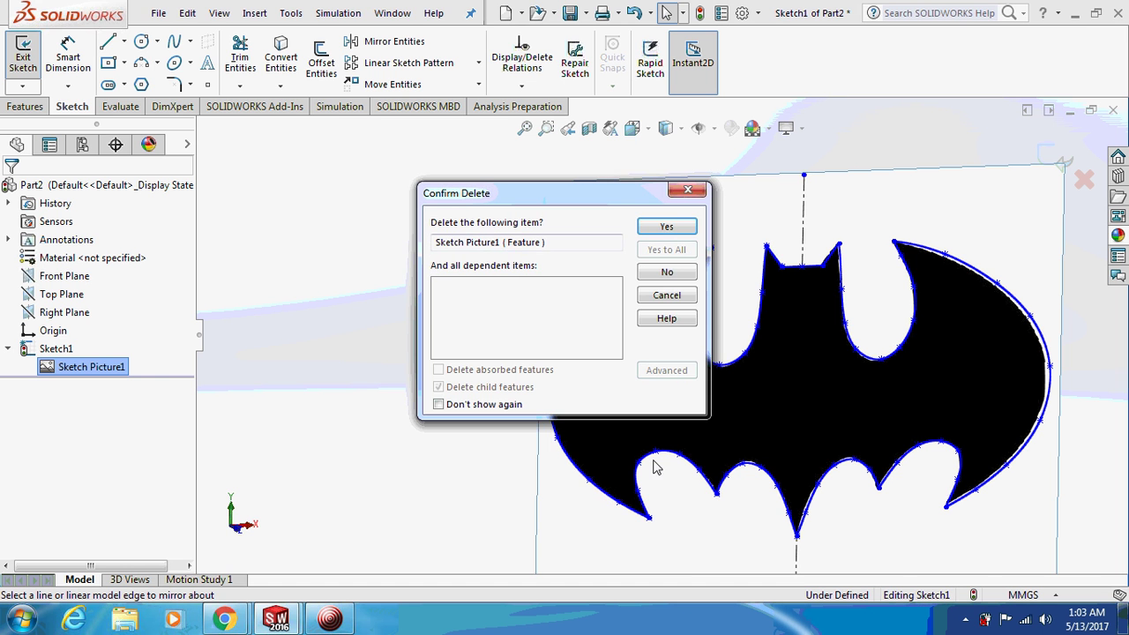
click(678, 228)
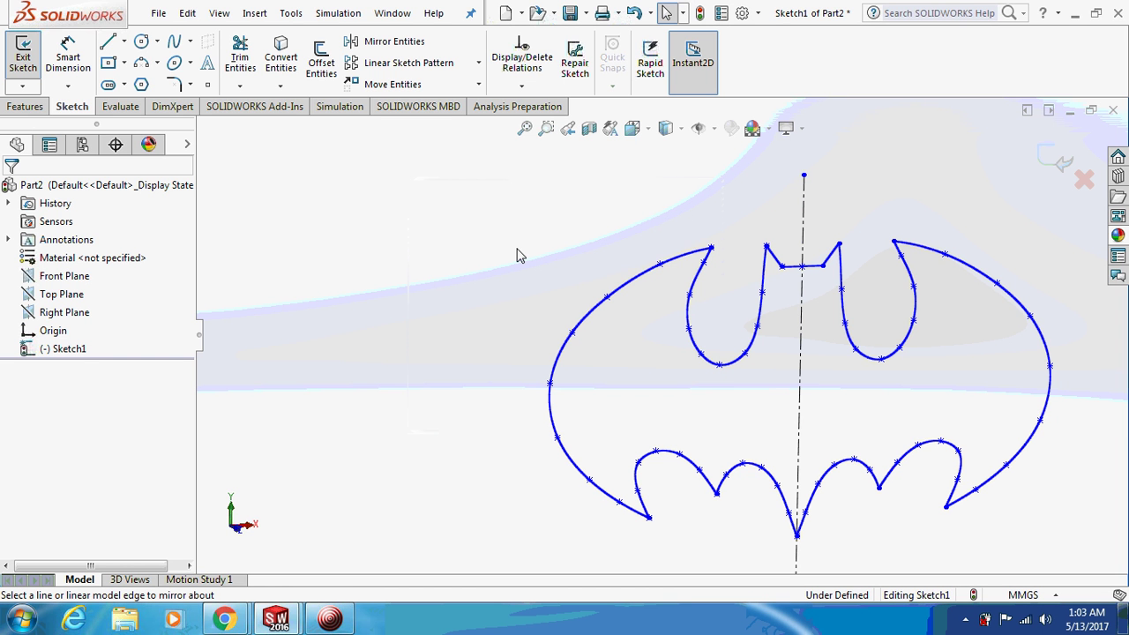
- Extrude the bat outline 10.00 mm with Mid Plane into a solid Boss-Extrude
click(12, 108)
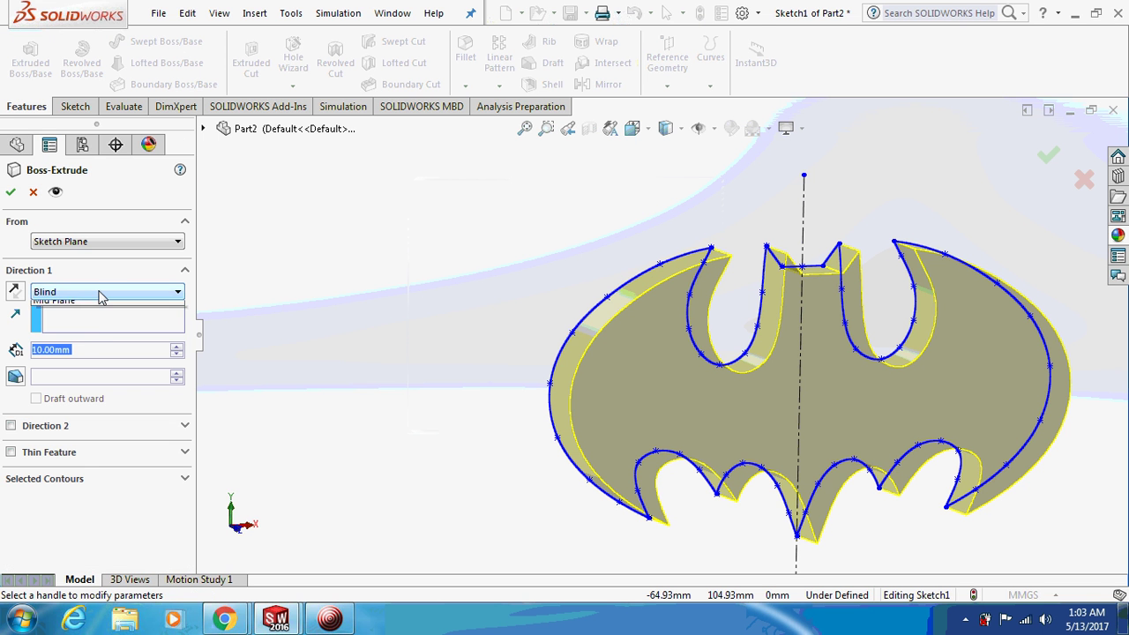
click(71, 362)
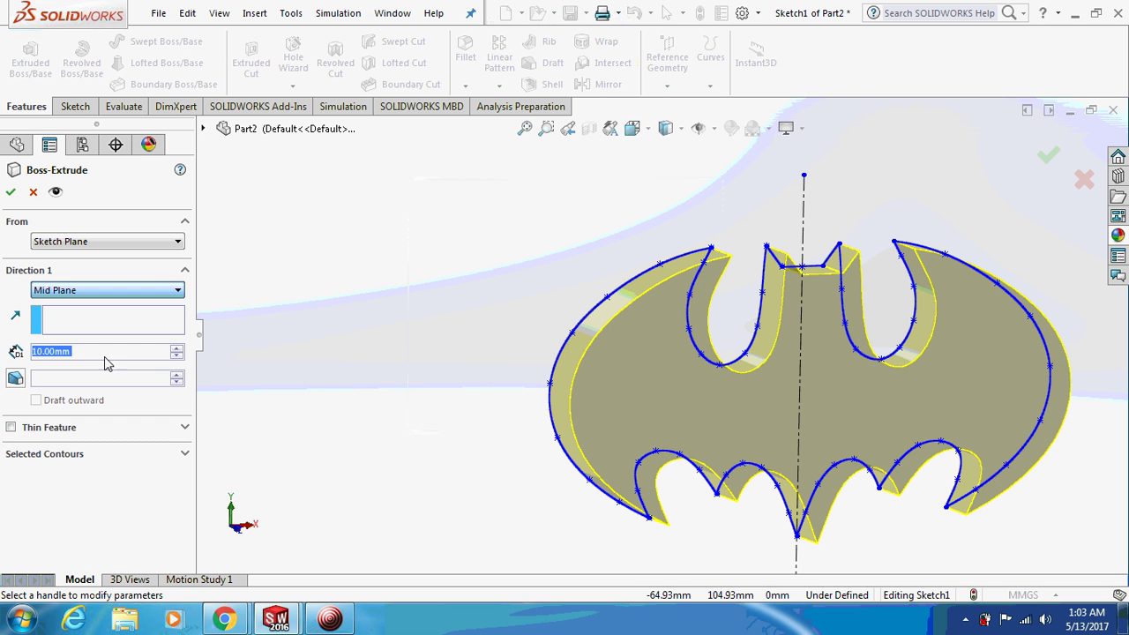
click(11, 193)
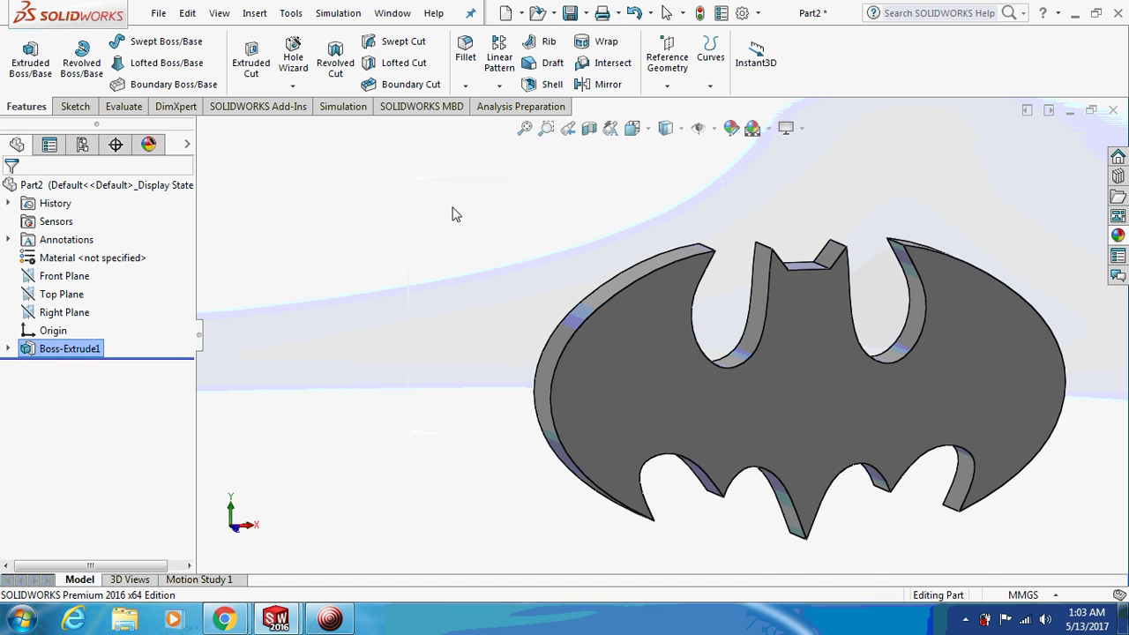
- Apply black high gloss plastic from Plastic > High Gloss to the whole bat part
click(1117, 234)
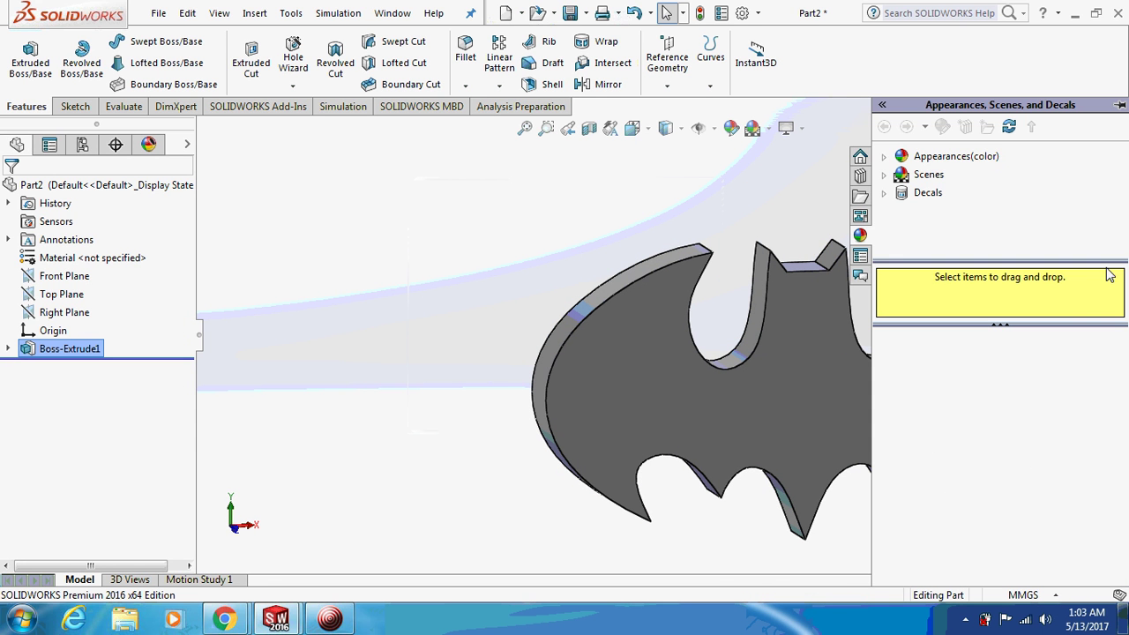
click(892, 161)
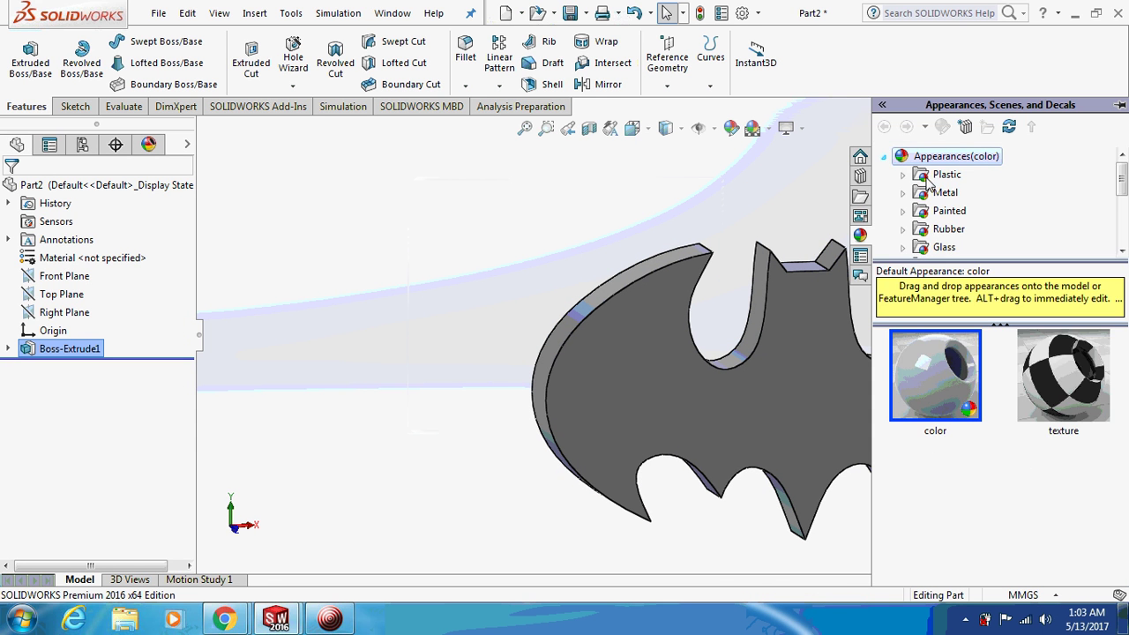
click(903, 175)
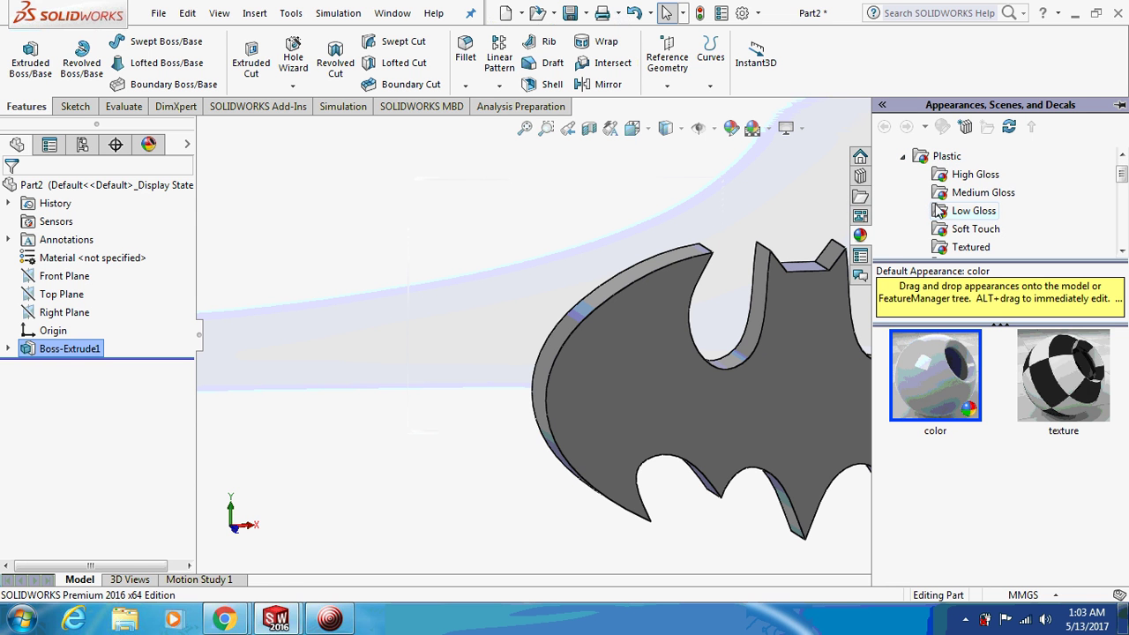
click(941, 177)
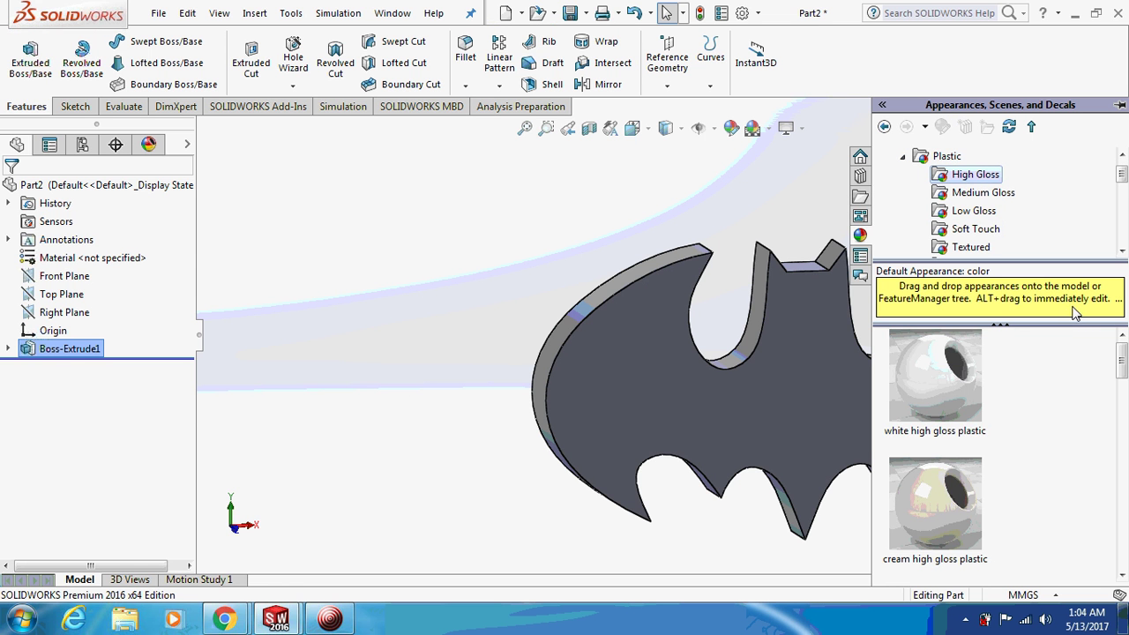
drag(1125, 353, 1107, 441)
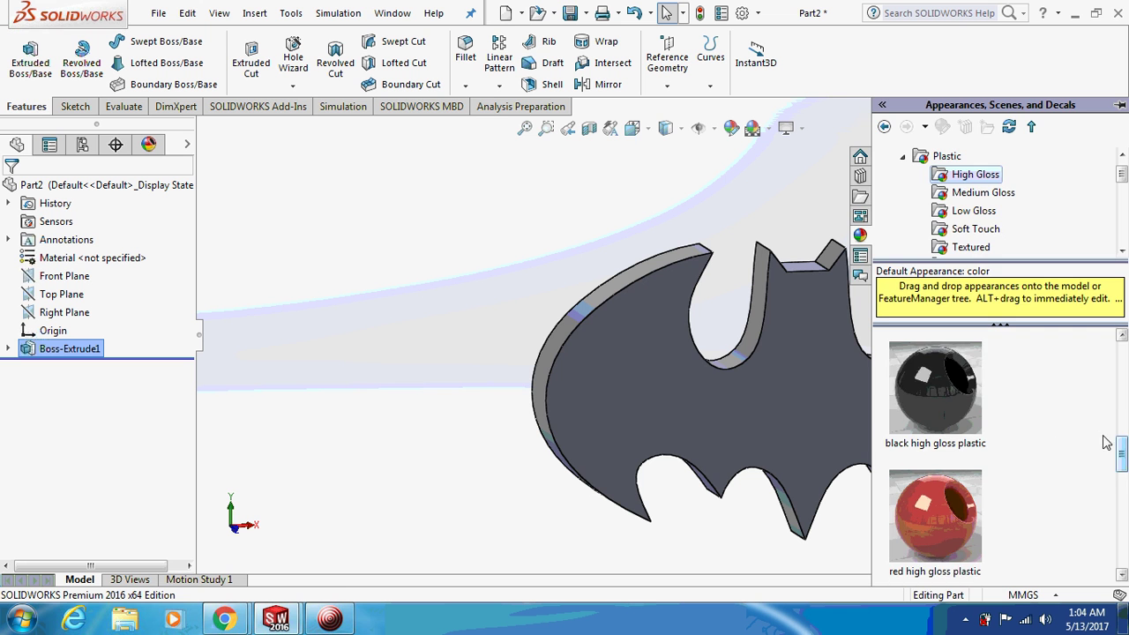
drag(957, 408, 627, 379)
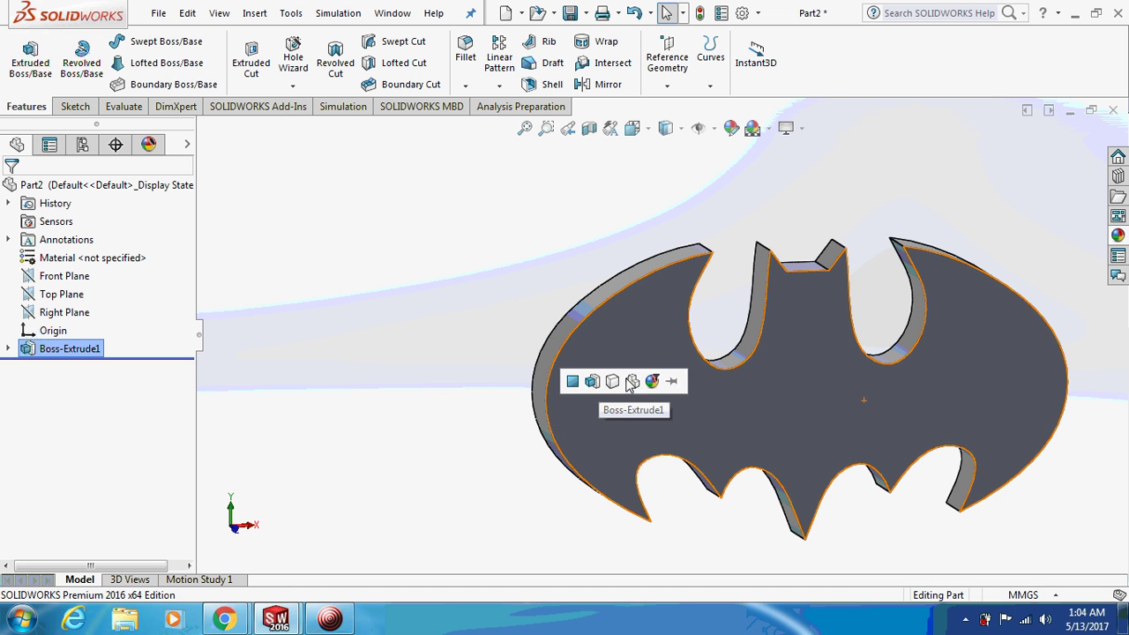
click(632, 381)
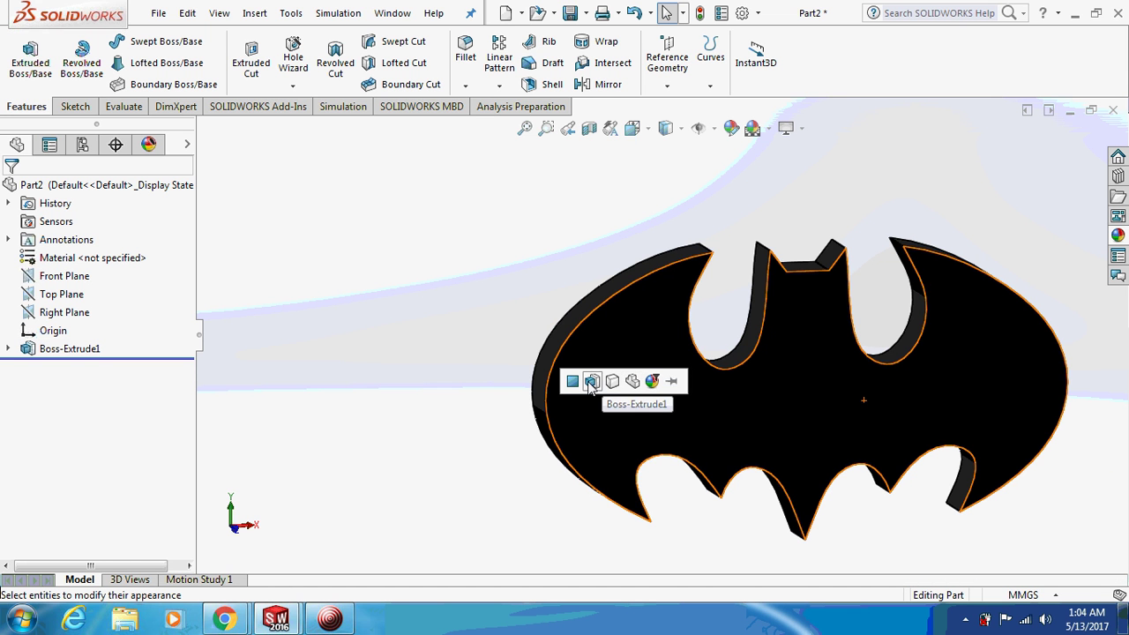
click(591, 382)
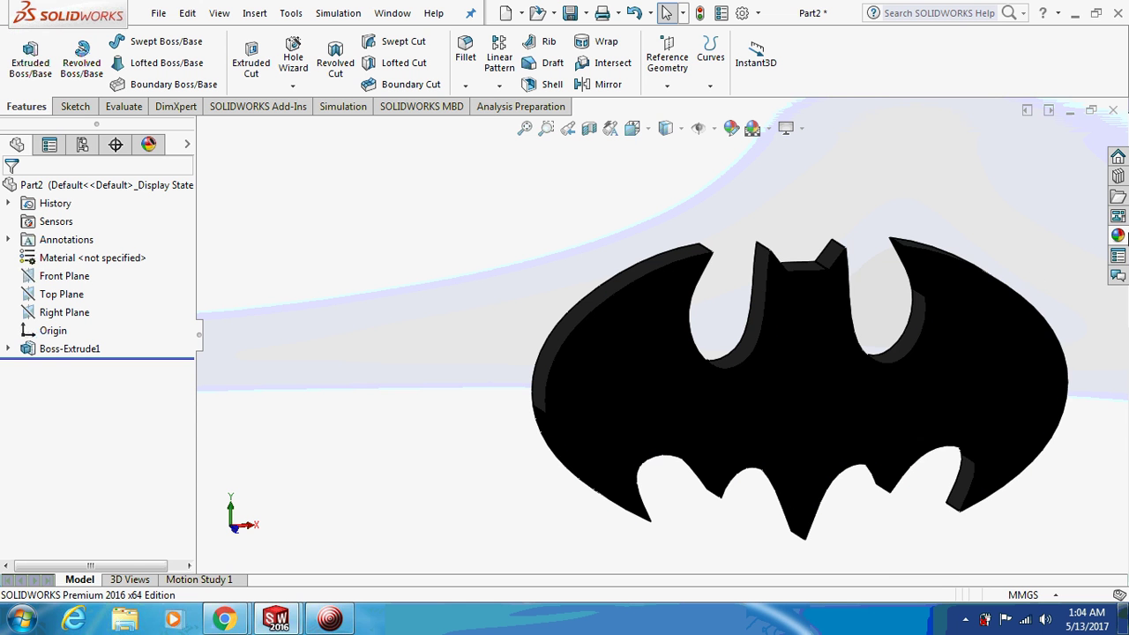
click(1117, 235)
- Make the left wing edge face yellow high gloss plastic
drag(1122, 450, 1122, 515)
click(904, 455)
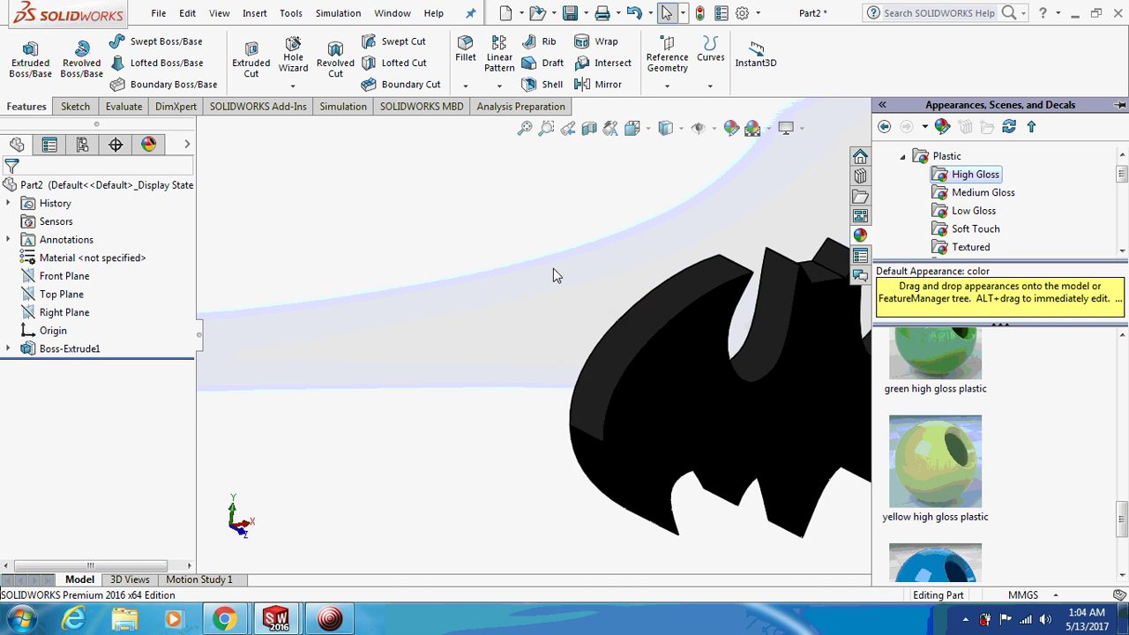
drag(937, 457, 657, 323)
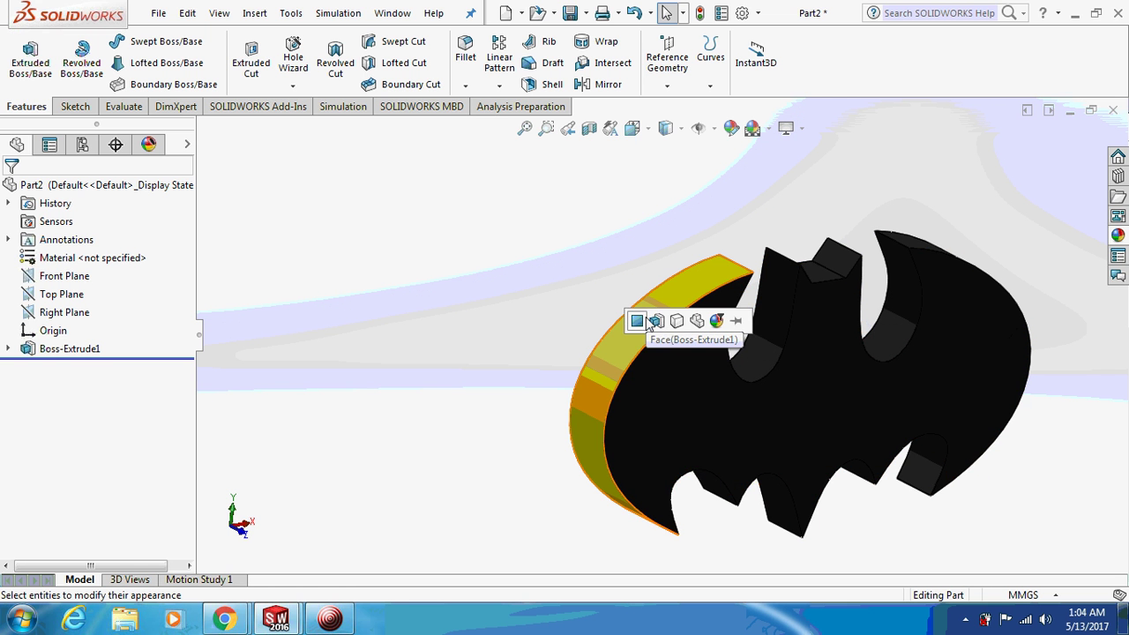
click(647, 319)
- Colour the head notch face and the small face between the ears yellow
click(1125, 236)
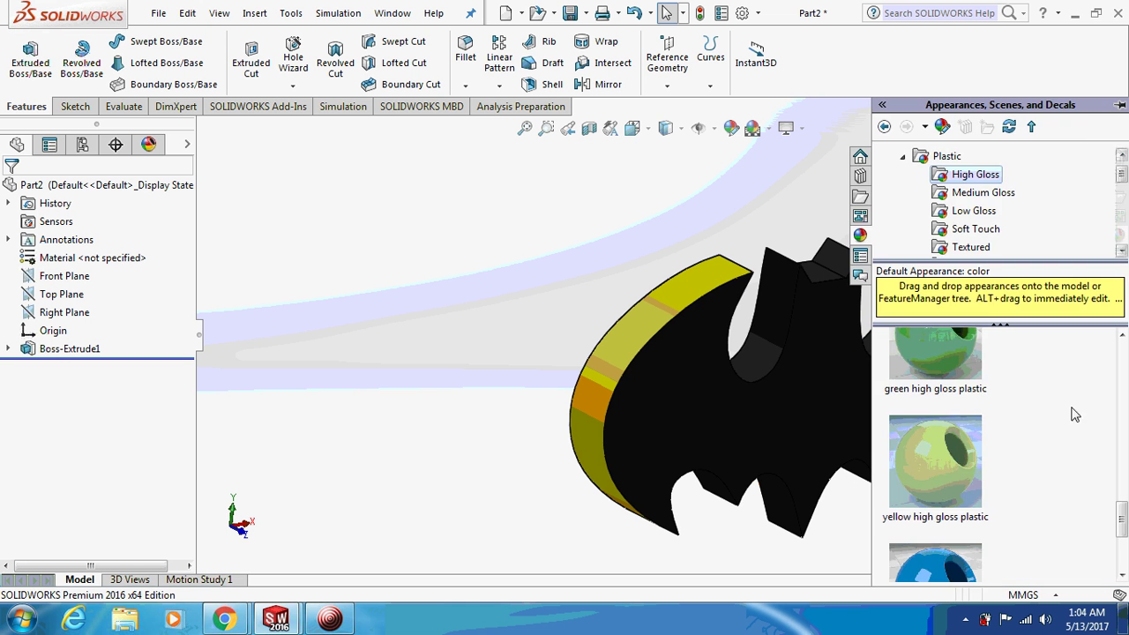
drag(962, 460, 767, 319)
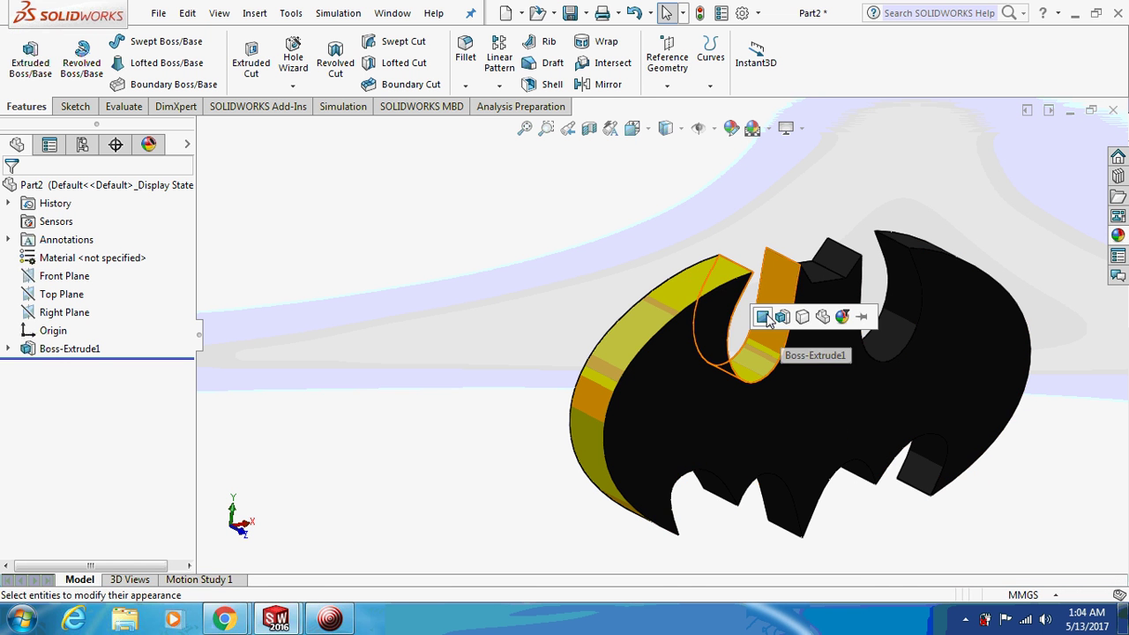
click(763, 318)
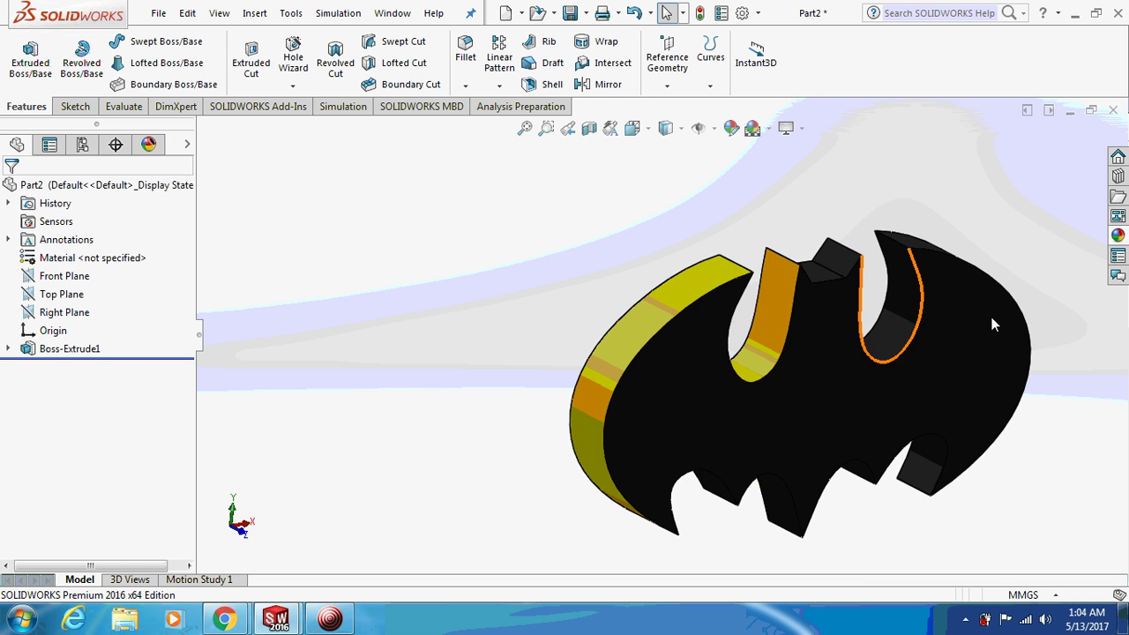
click(1117, 235)
drag(959, 460, 820, 278)
click(818, 270)
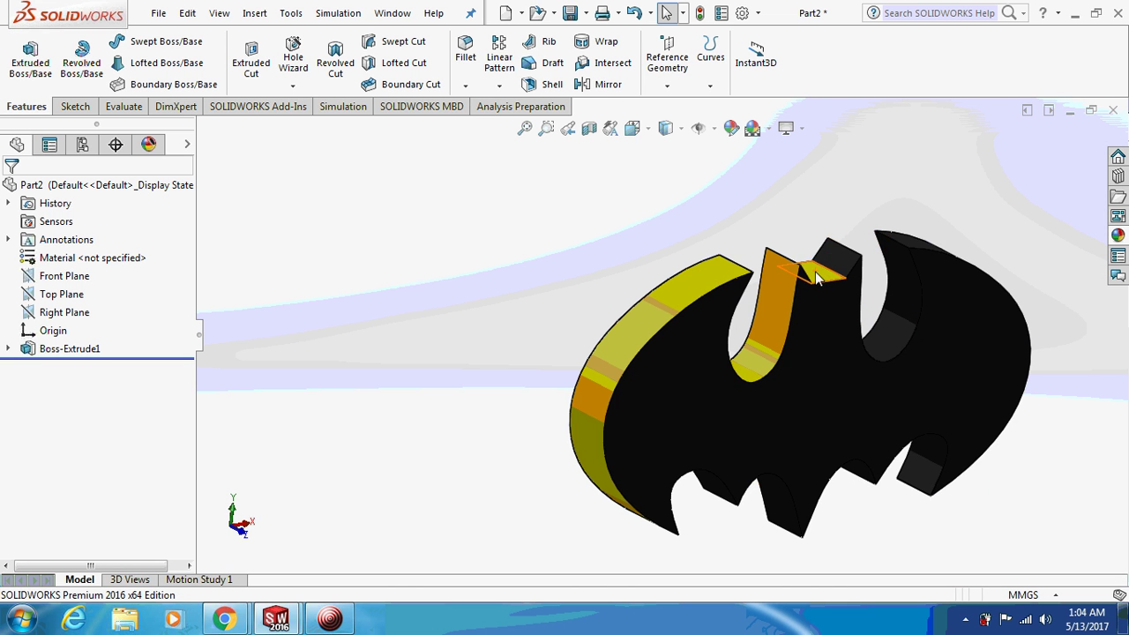
middle_drag(820, 238, 937, 252)
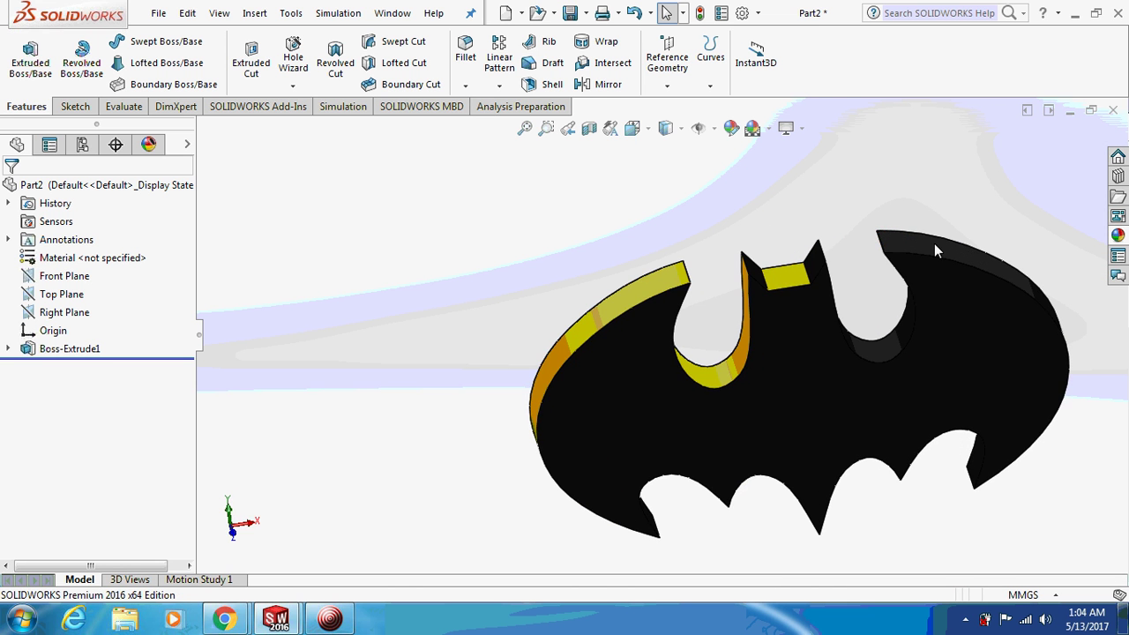
- Apply yellow high gloss to another upper side face and the first lower wing face
click(1119, 236)
drag(931, 449, 819, 267)
click(817, 265)
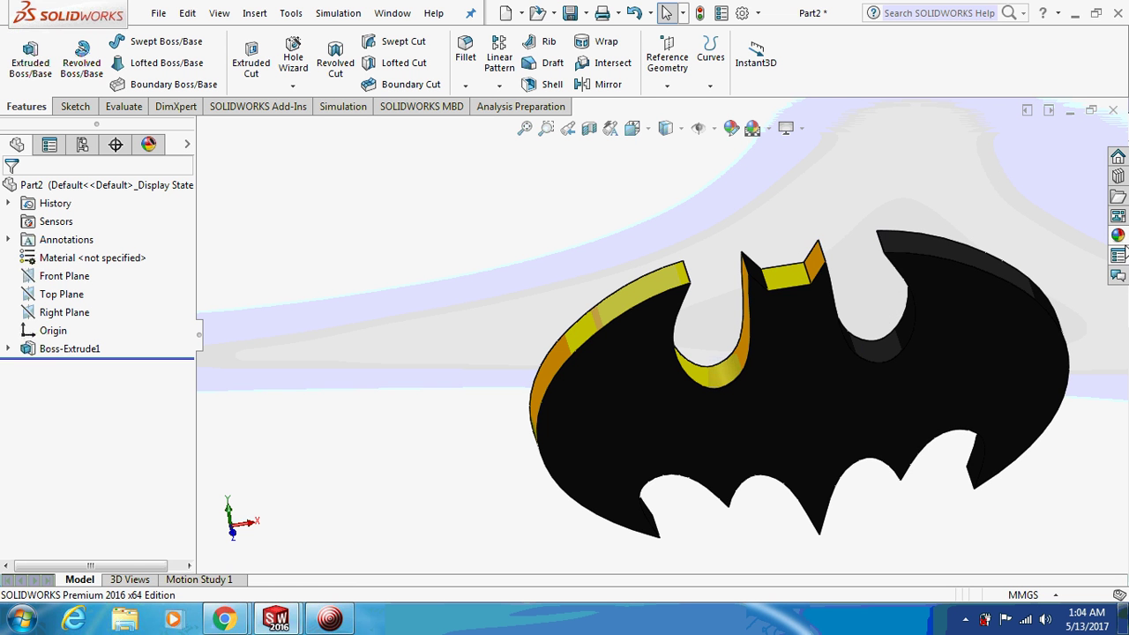
click(1117, 236)
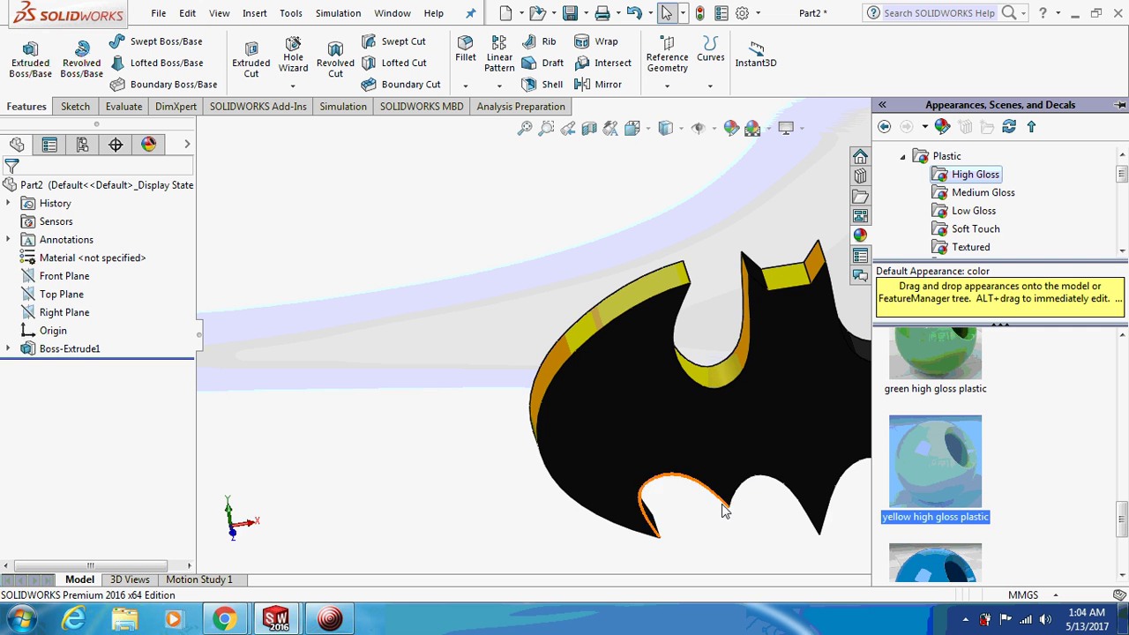
drag(926, 470, 705, 473)
click(710, 470)
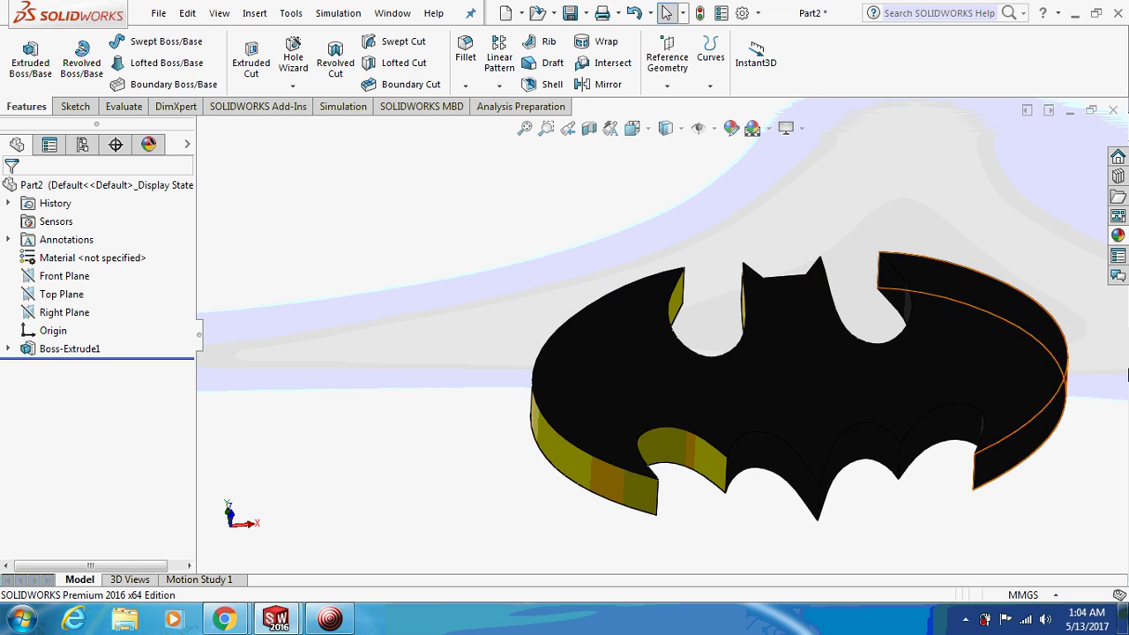
- Colour the second lower wing face yellow and carry the finish to another side face
click(1118, 236)
drag(950, 447, 785, 469)
click(784, 472)
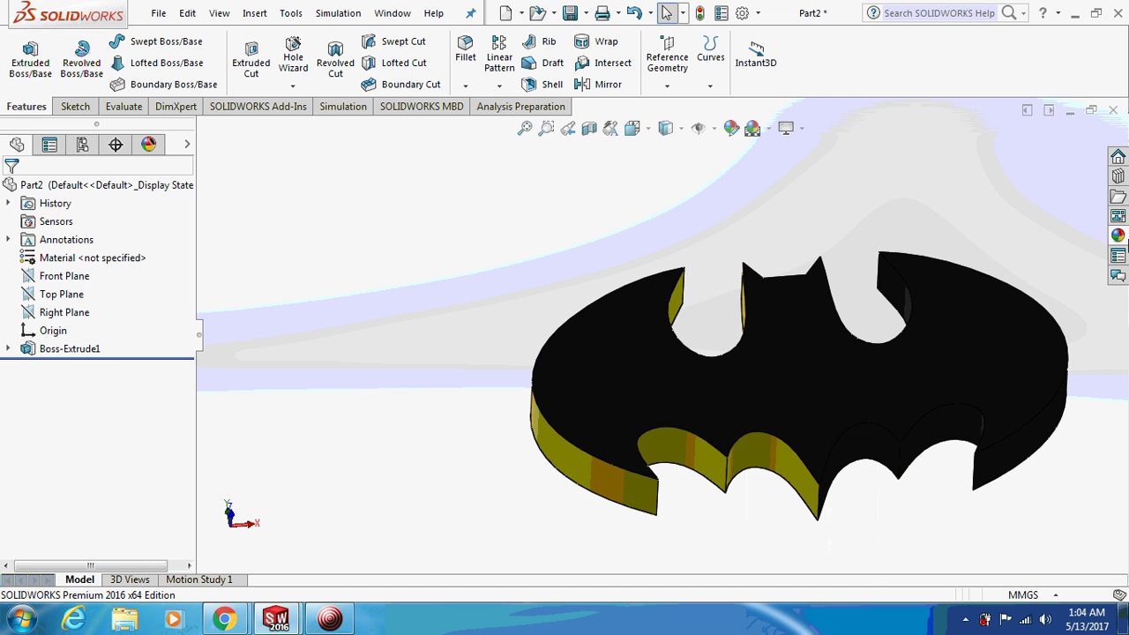
click(1117, 236)
drag(913, 474, 852, 453)
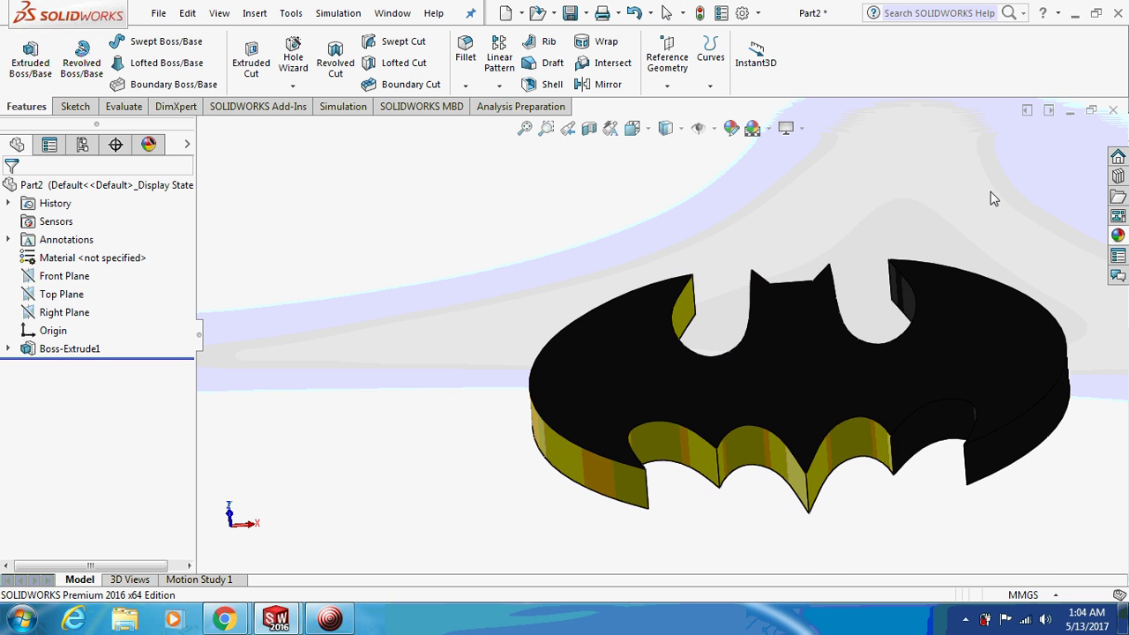
- Apply yellow high gloss plastic to the right head notch side face
click(1118, 235)
drag(937, 474, 851, 455)
middle_drag(650, 219, 559, 232)
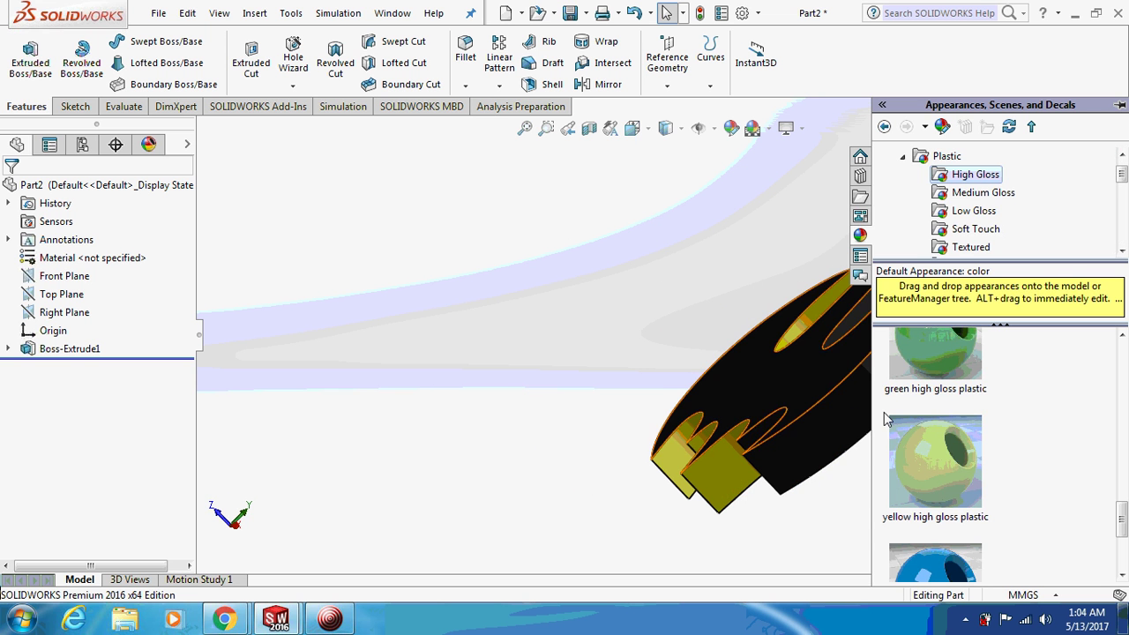
drag(907, 441, 820, 440)
middle_drag(820, 440, 1022, 253)
click(1117, 235)
mouse_move(751, 294)
middle_down()
mouse_move(773, 272)
mouse_move(779, 291)
mouse_move(768, 295)
middle_up()
drag(935, 460, 826, 347)
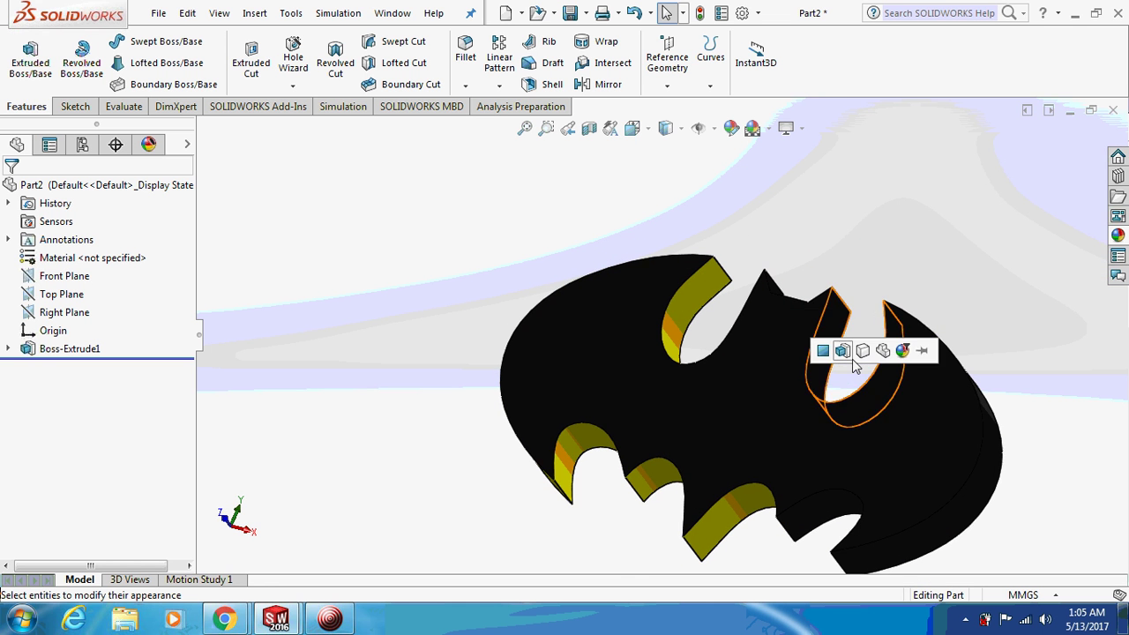
click(823, 348)
- Give the upper right side faces yellow high gloss, dismissing the stock-folder warning
middle_drag(873, 280, 1098, 285)
click(1117, 236)
drag(935, 460, 855, 383)
click(667, 310)
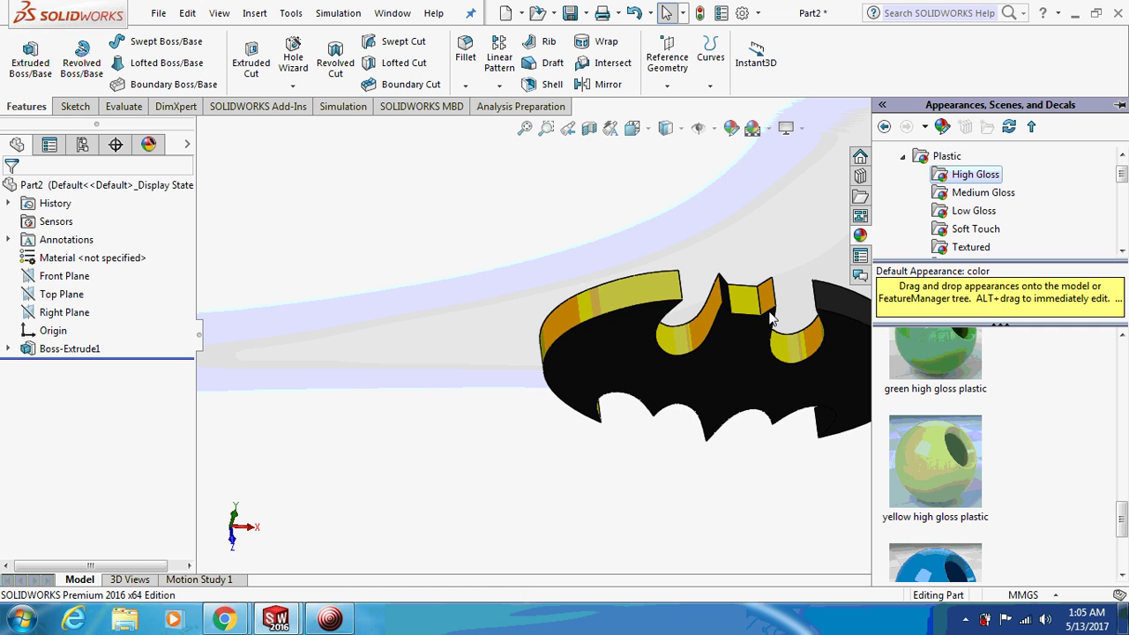
drag(935, 458, 848, 311)
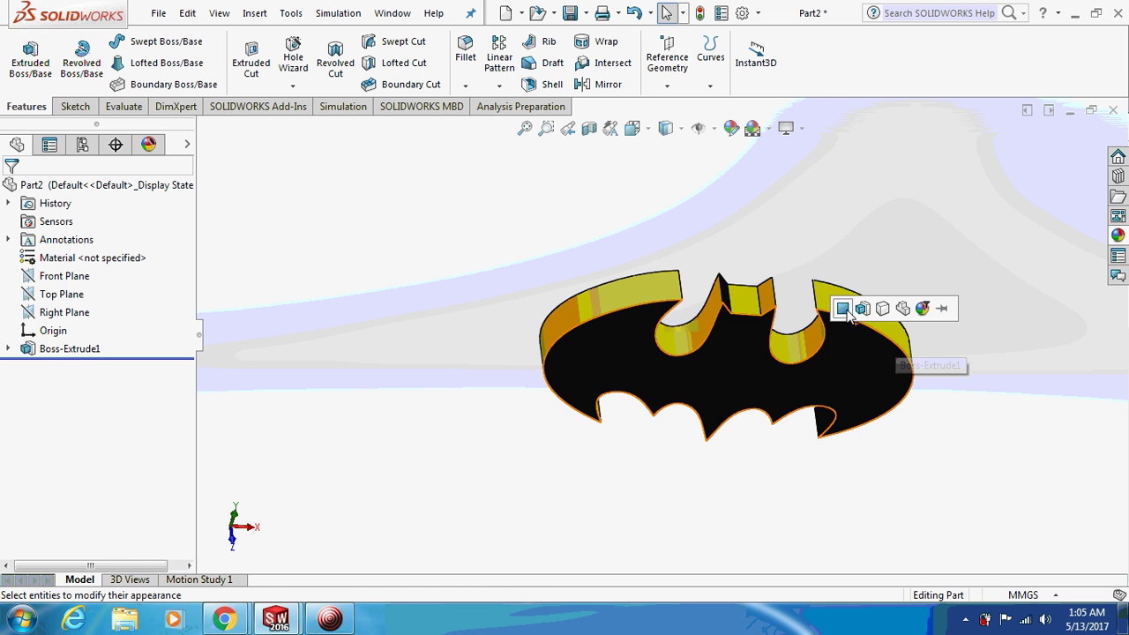
middle_drag(983, 420, 1110, 287)
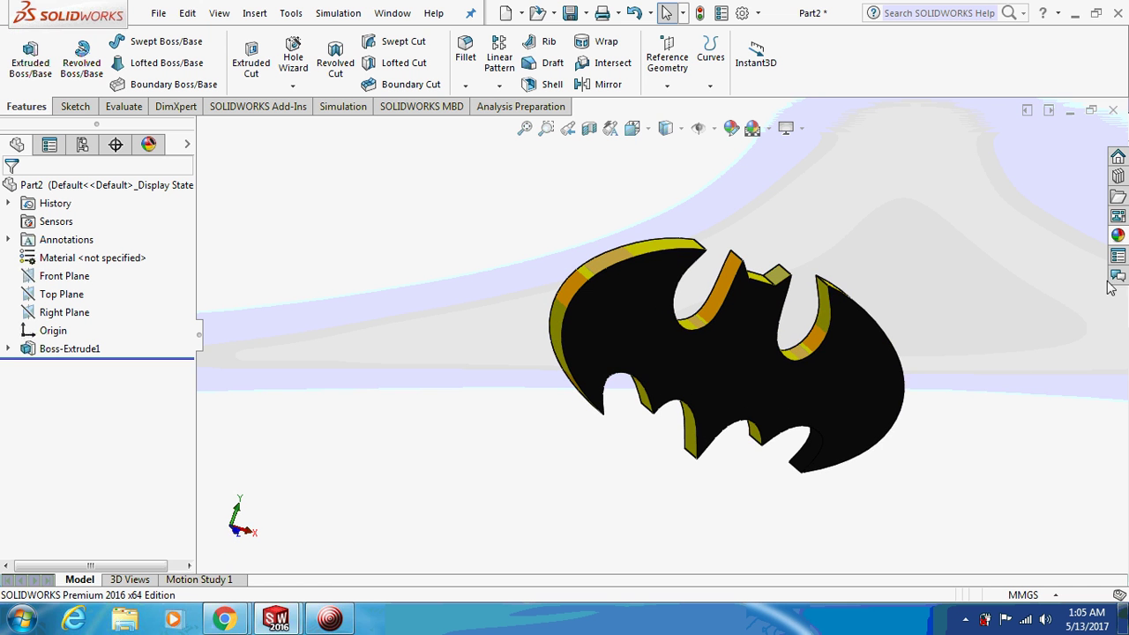
- Colour the last lower scalloped side face yellow high gloss and check the finished rim
click(1126, 238)
drag(912, 443, 802, 465)
click(797, 468)
middle_drag(789, 468, 710, 453)
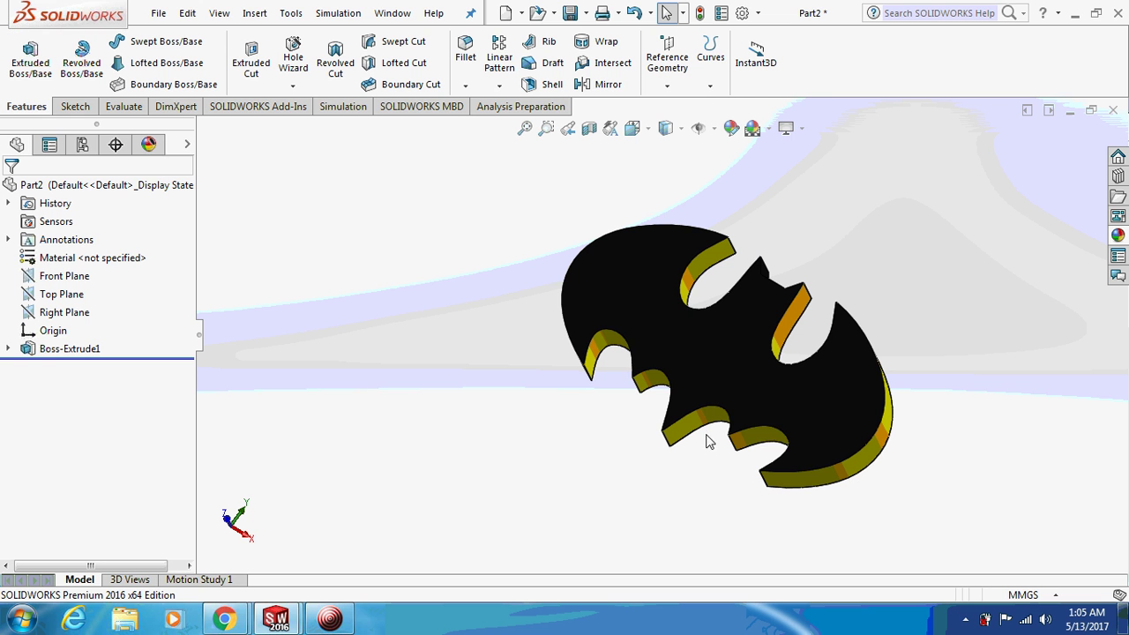